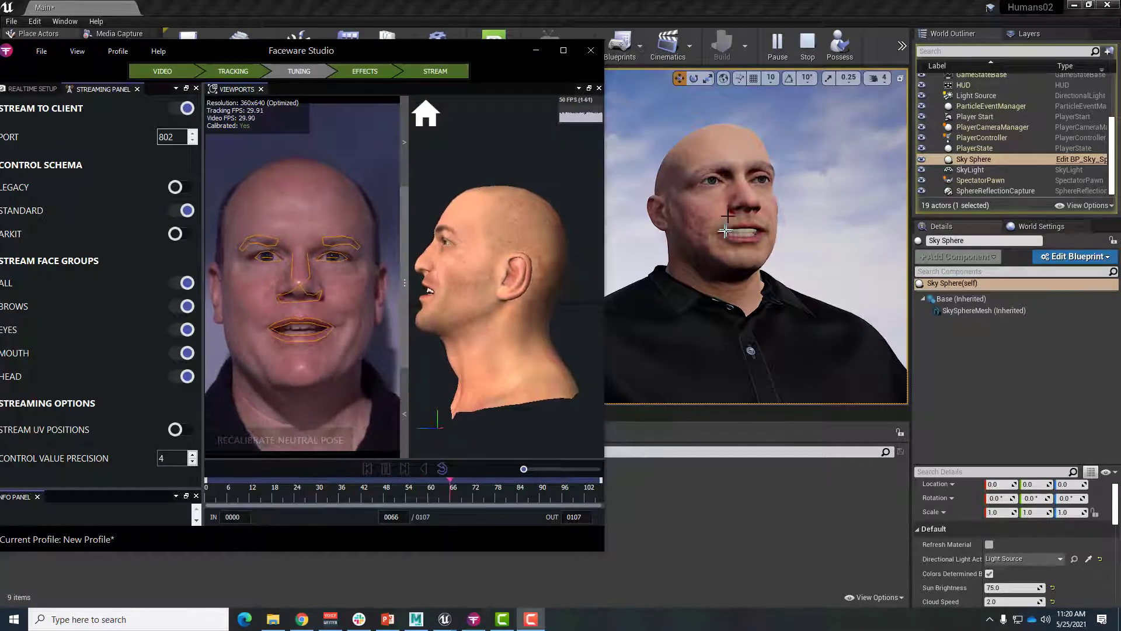
Step: Bring the Unreal Engine editor in front of the Faceware Studio window
{"action": "left_click", "coordinate": [772, 7]}
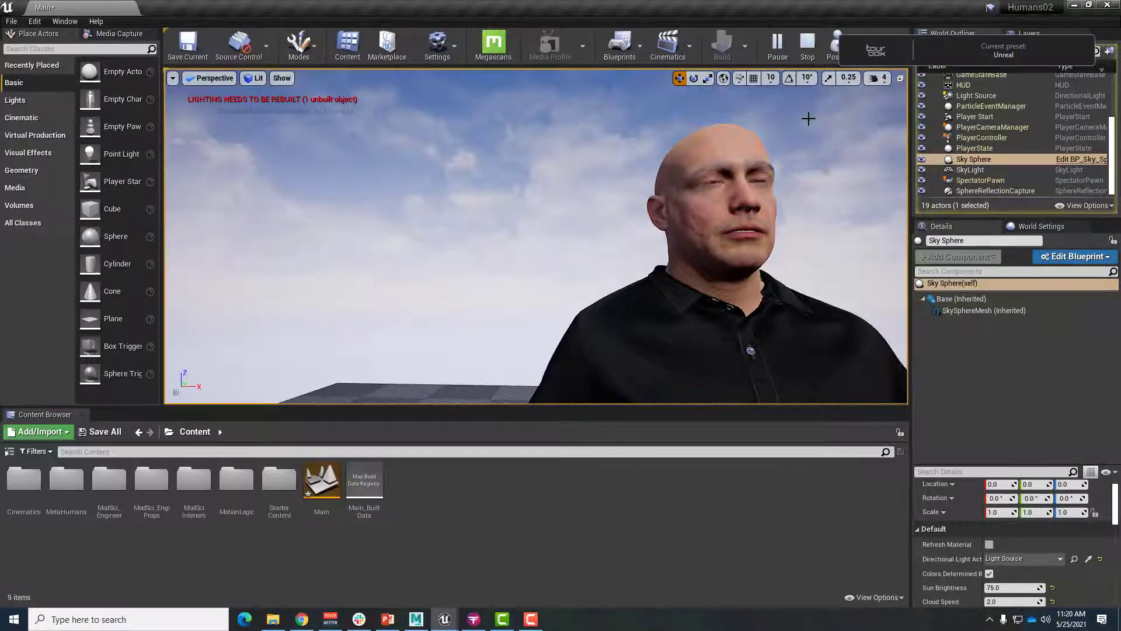
Step: End the running play session and select BP_NICK01_FWChild's Face component
{"action": "left_click", "coordinate": [803, 56]}
{"action": "left_click", "coordinate": [741, 338]}
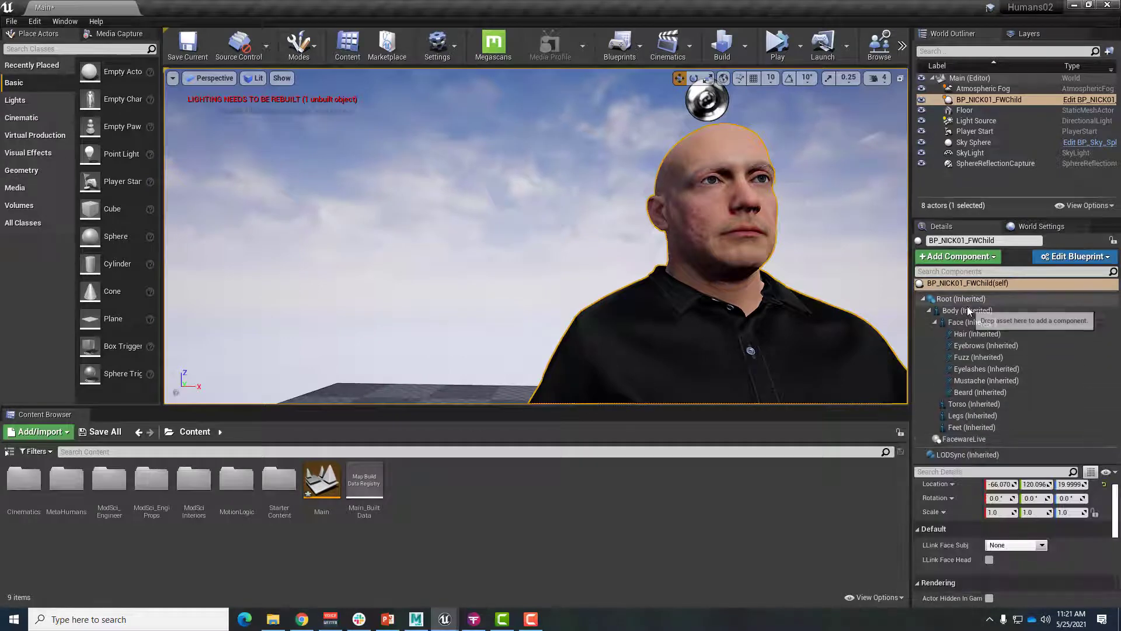
{"action": "left_click", "coordinate": [957, 323]}
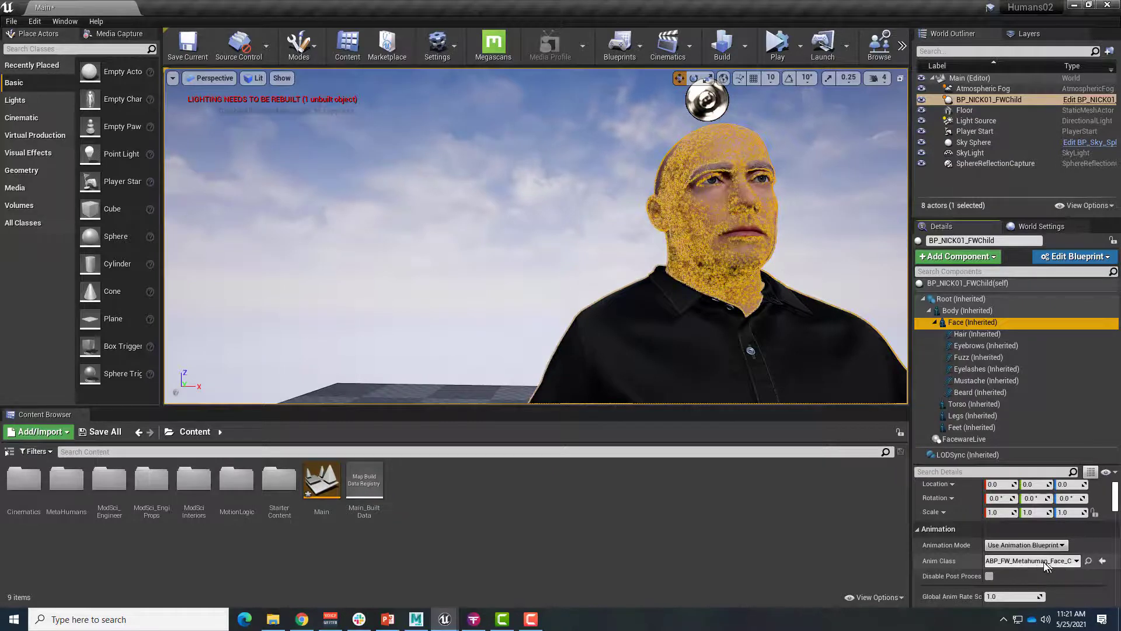
Step: Start a new play session, check the live face in Faceware Studio, then return to Unreal
{"action": "left_click", "coordinate": [777, 47]}
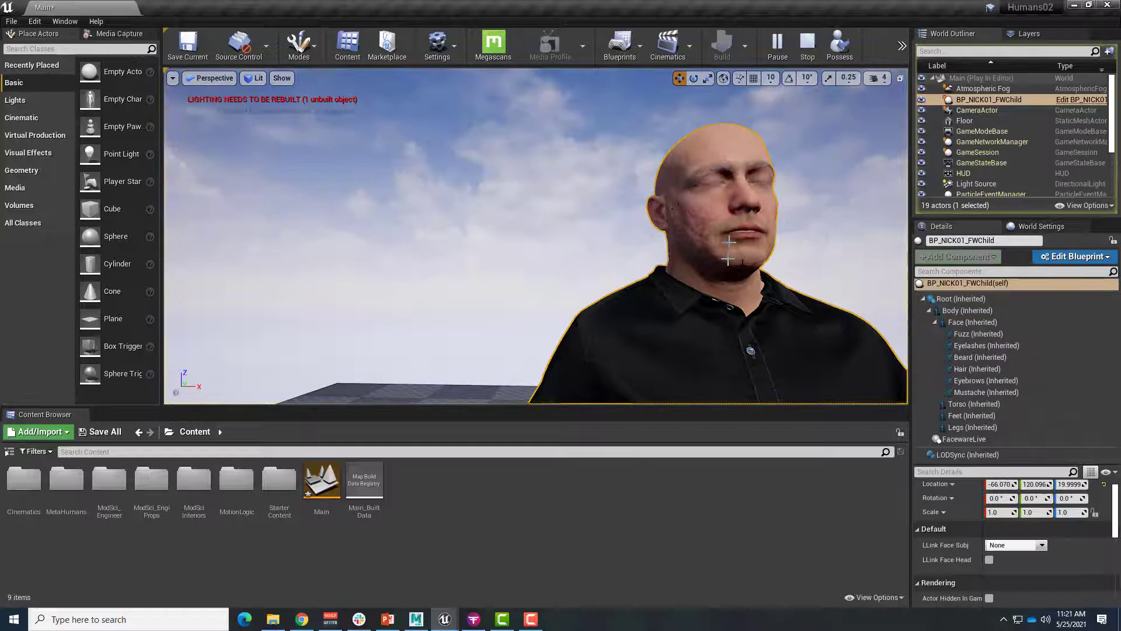
{"action": "left_click", "coordinate": [474, 620]}
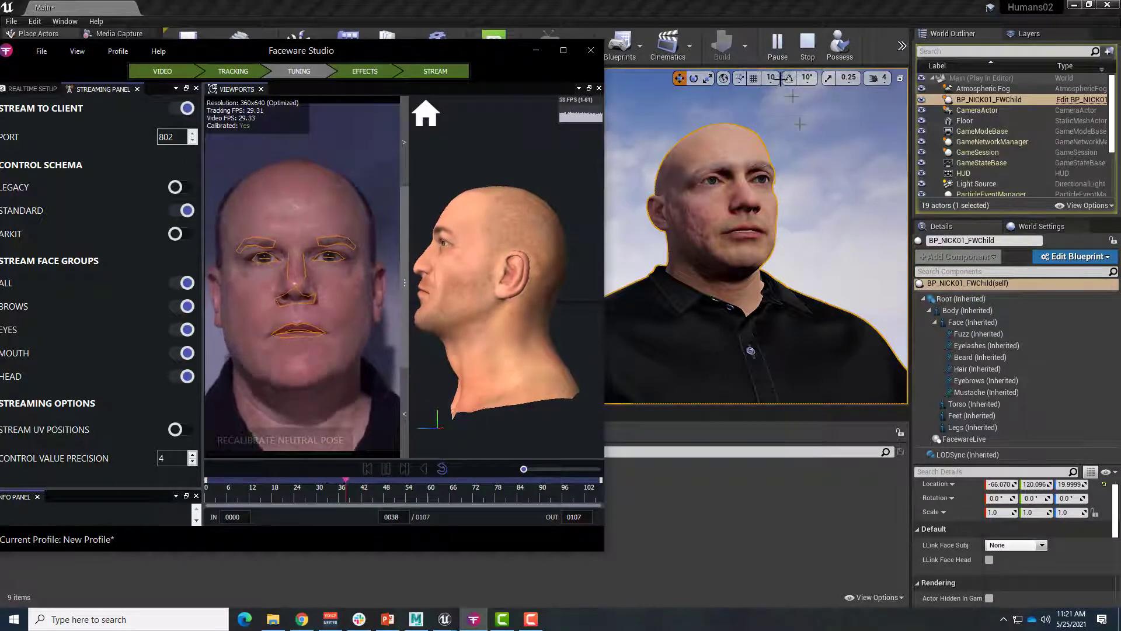
{"action": "left_click", "coordinate": [749, 11]}
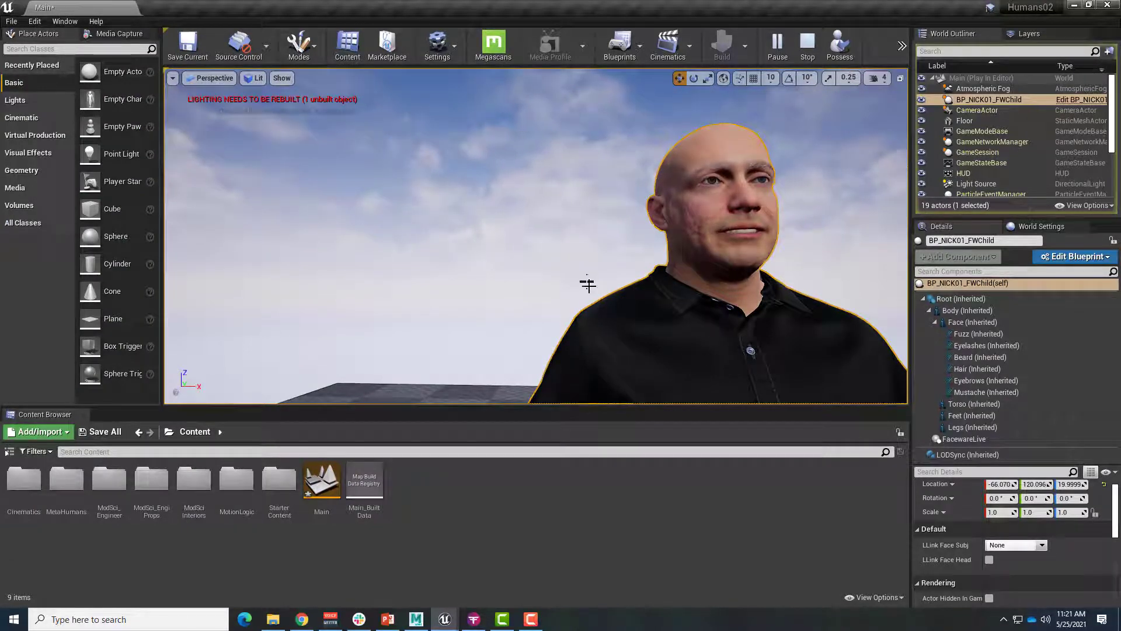
Step: Open the Take Recorder from Window > Cinematics, reposition Sequencer, and list Source > From Actor options
{"action": "left_click", "coordinate": [65, 22]}
{"action": "mouse_move", "coordinate": [75, 46]}
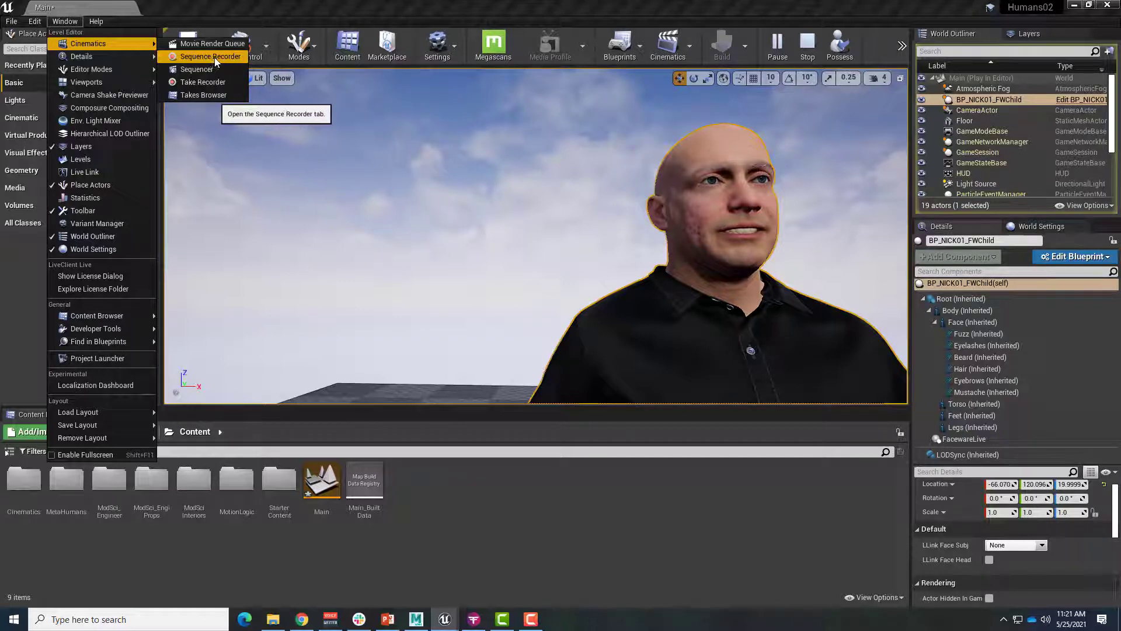
{"action": "left_click", "coordinate": [197, 81]}
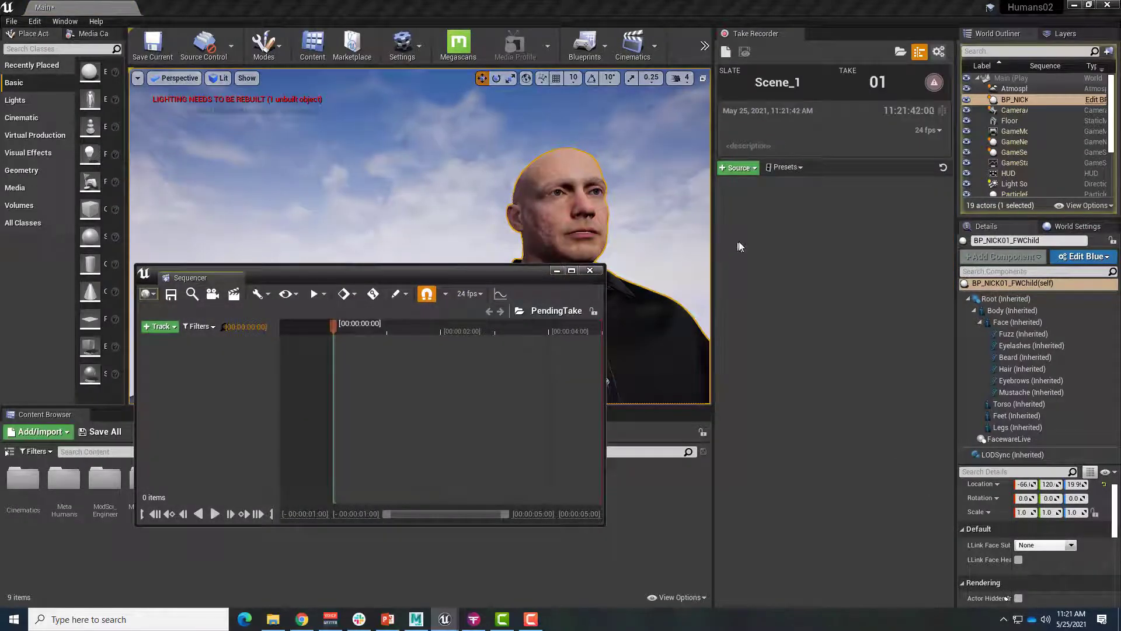
{"action": "left_click_drag", "start_coordinate": [488, 277], "coordinate": [355, 350]}
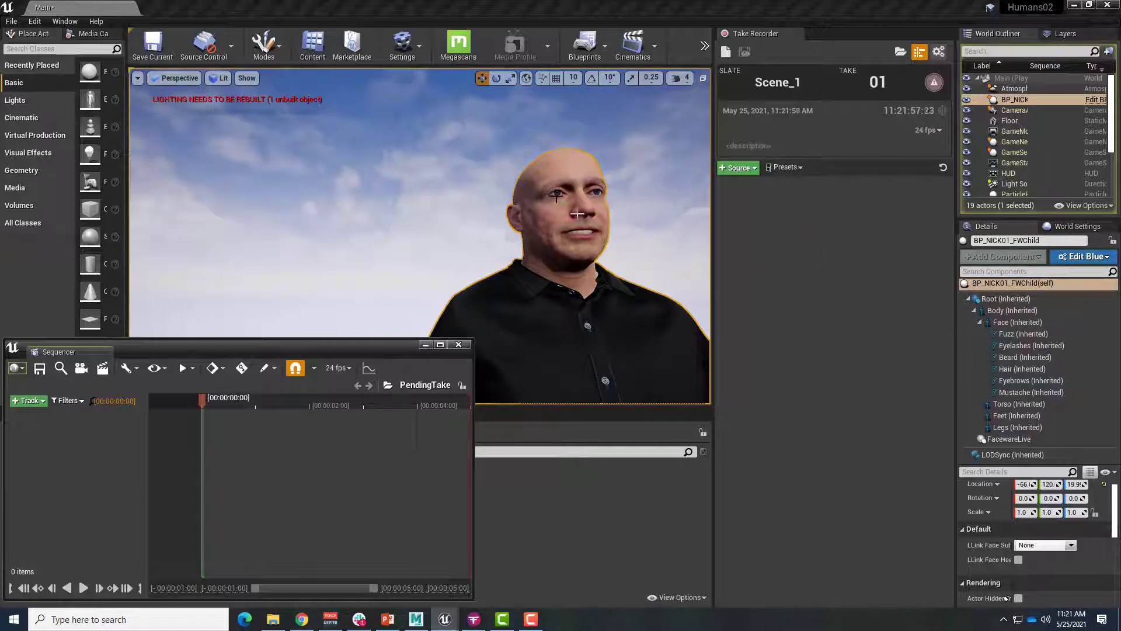
{"action": "left_click", "coordinate": [736, 169]}
{"action": "mouse_move", "coordinate": [735, 183]}
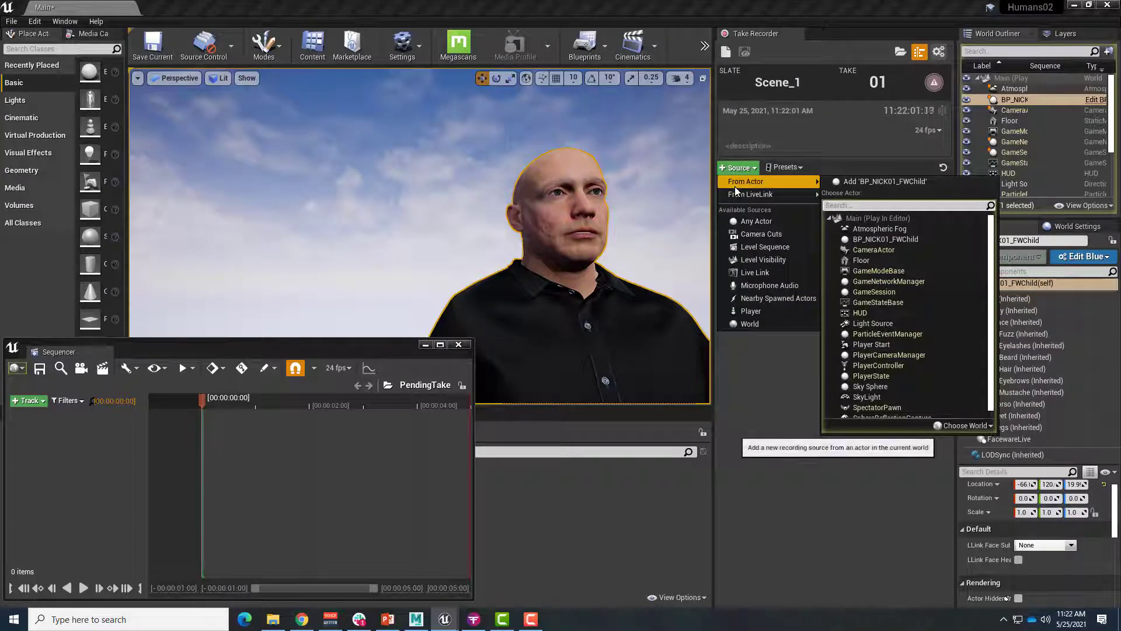
Step: Add BP_NICK01_FWChild as the Take Recorder source and enlarge its recorded-properties panel
{"action": "left_click", "coordinate": [903, 183]}
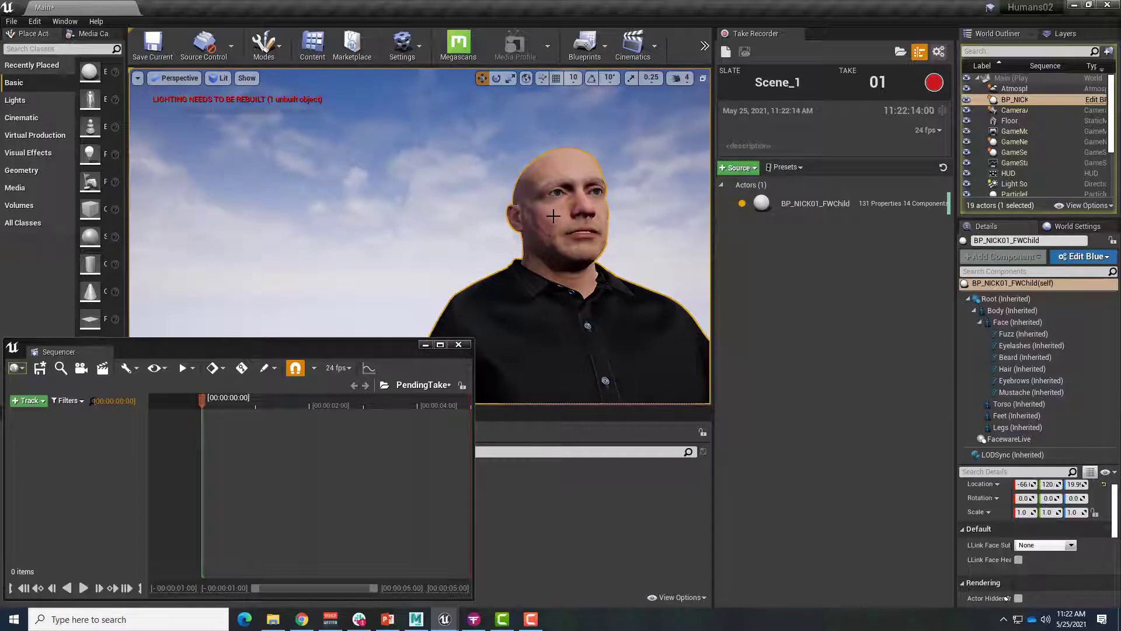
{"action": "left_click", "coordinate": [800, 202]}
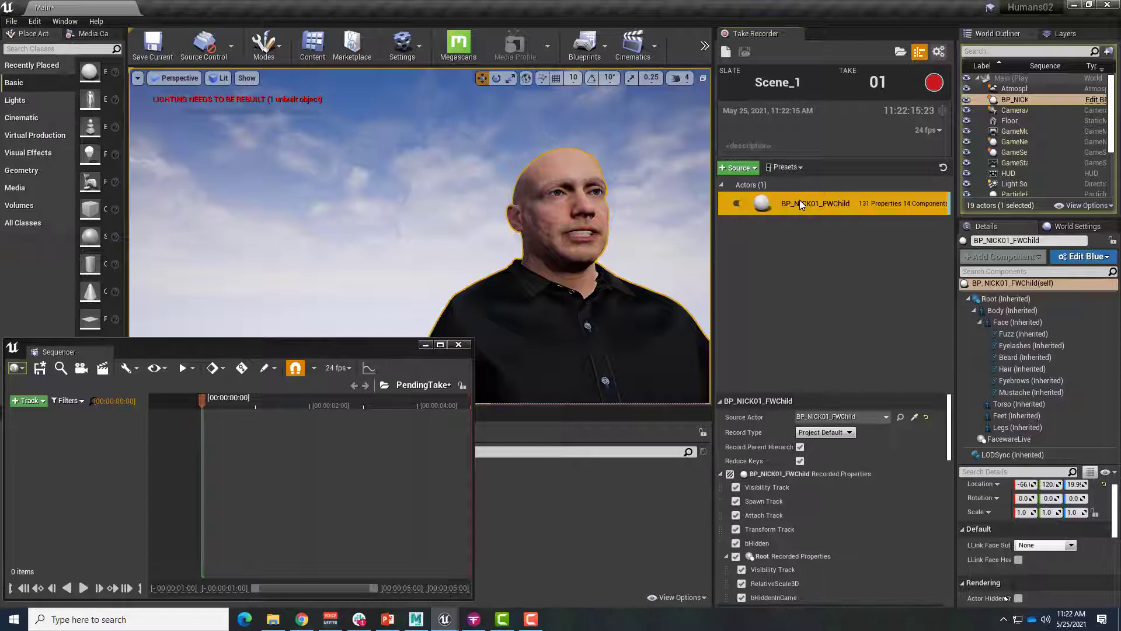
{"action": "left_click_drag", "start_coordinate": [808, 392], "coordinate": [806, 267]}
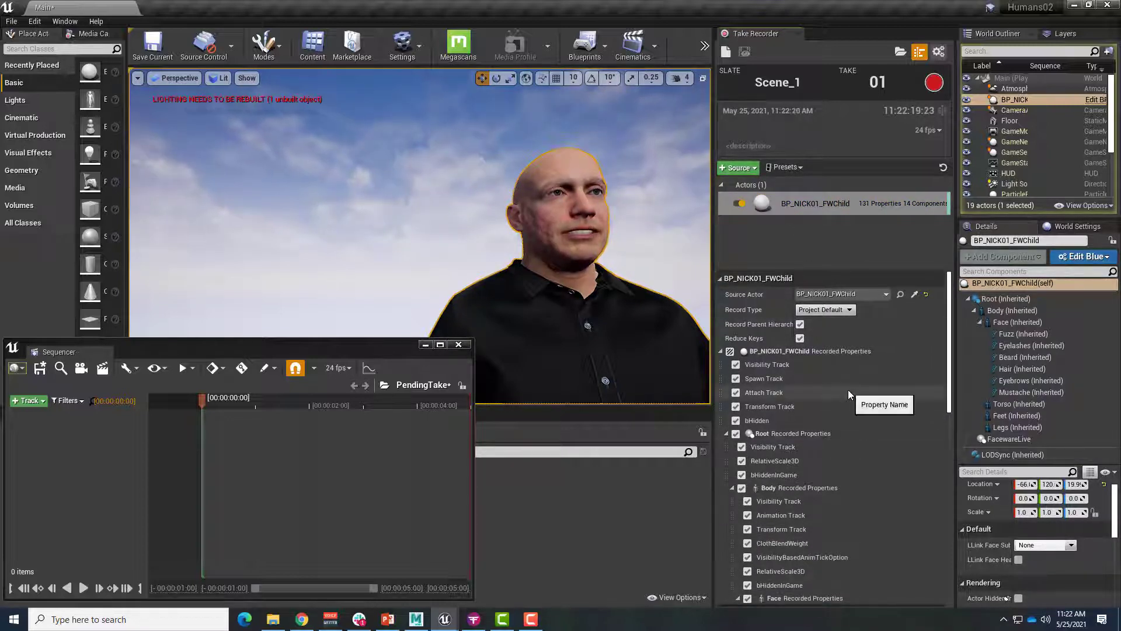
Step: Uncheck all of the actor's recorded properties except the Face component's Animation Track
{"action": "left_click", "coordinate": [730, 352]}
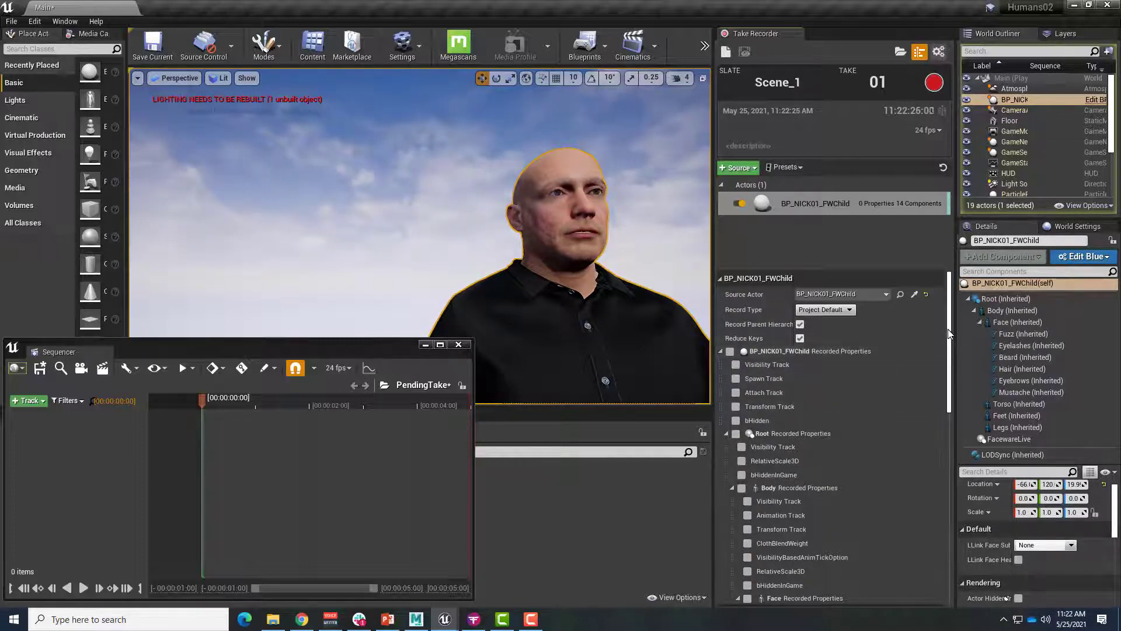
{"action": "scroll", "coordinate": [946, 340], "scroll_direction": "down", "scroll_amount": 5}
{"action": "scroll", "coordinate": [955, 367], "scroll_direction": "down", "scroll_amount": 3}
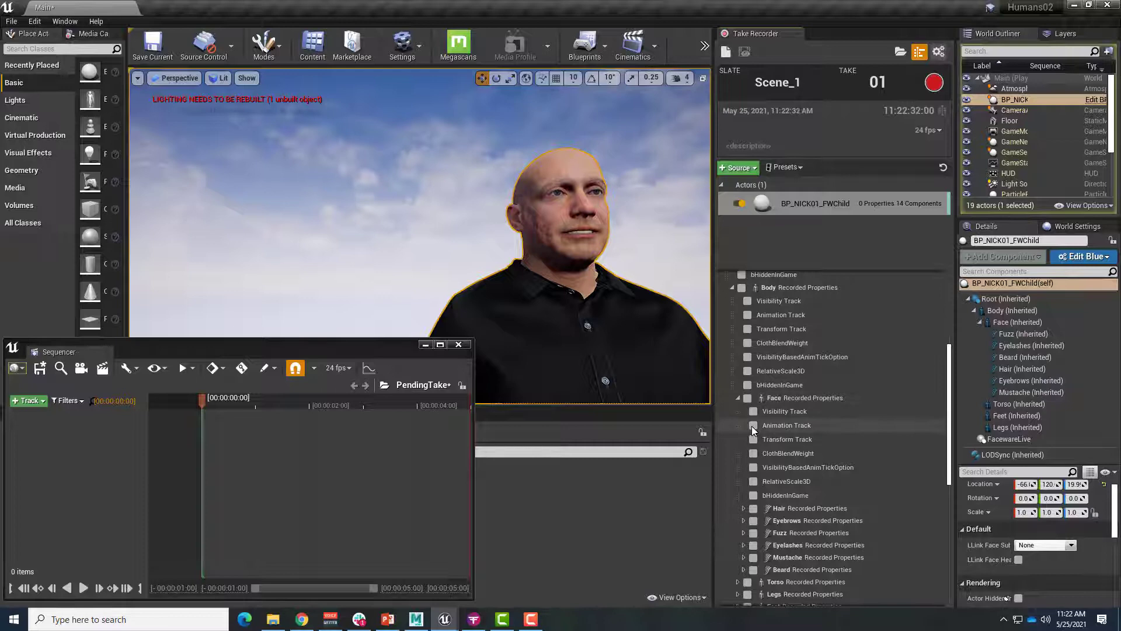
{"action": "left_click", "coordinate": [754, 426]}
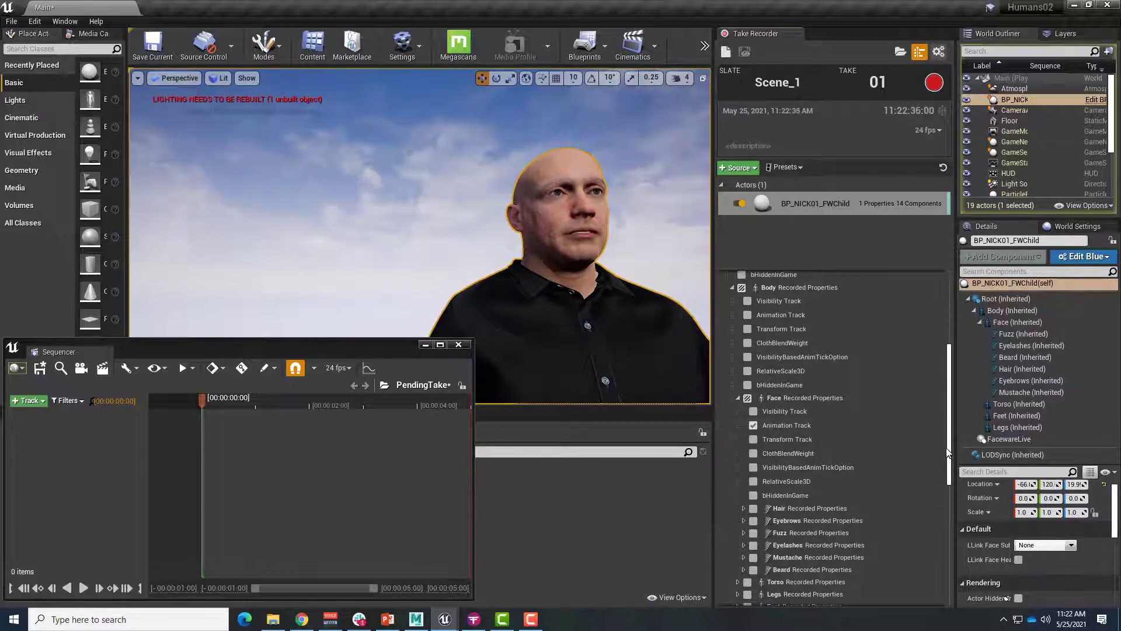
{"action": "scroll", "coordinate": [950, 447], "scroll_direction": "down", "scroll_amount": 5}
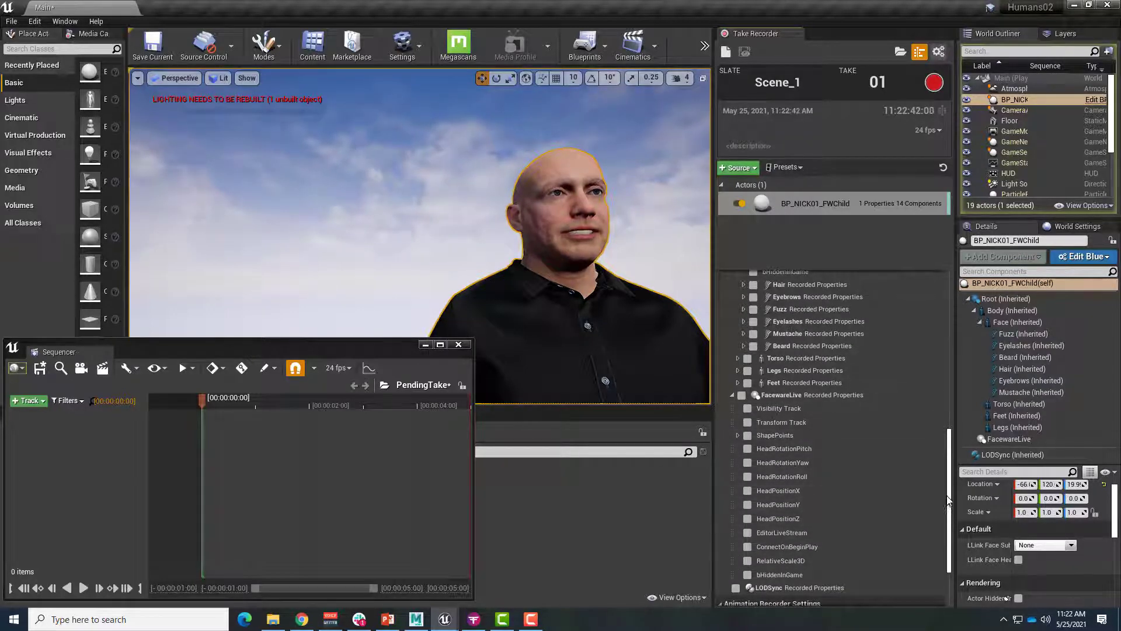
{"action": "scroll", "coordinate": [779, 419], "scroll_direction": "up", "scroll_amount": 5}
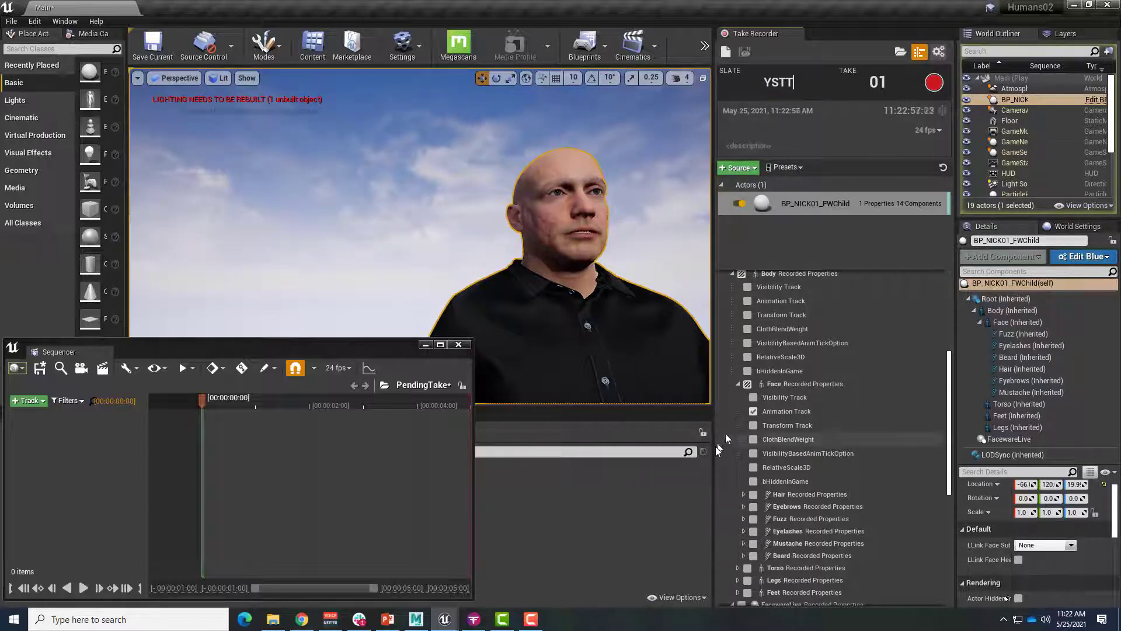
Step: Record a few seconds of the live face as YSTT take 2, then move Sequencer aside
{"action": "left_click", "coordinate": [934, 84]}
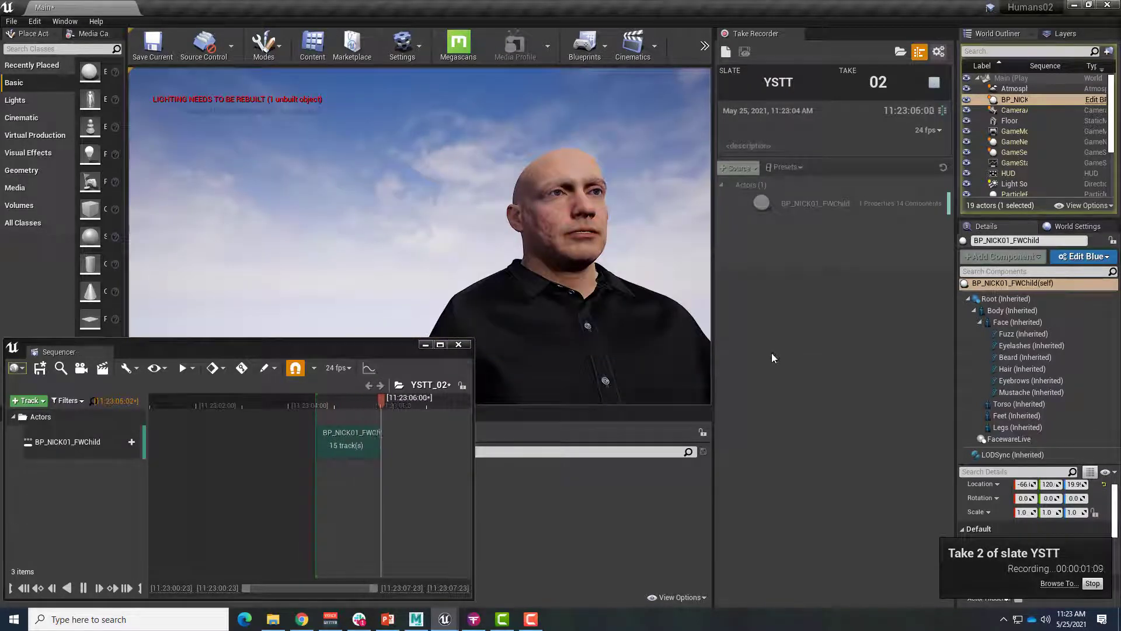
{"action": "left_click", "coordinate": [934, 83]}
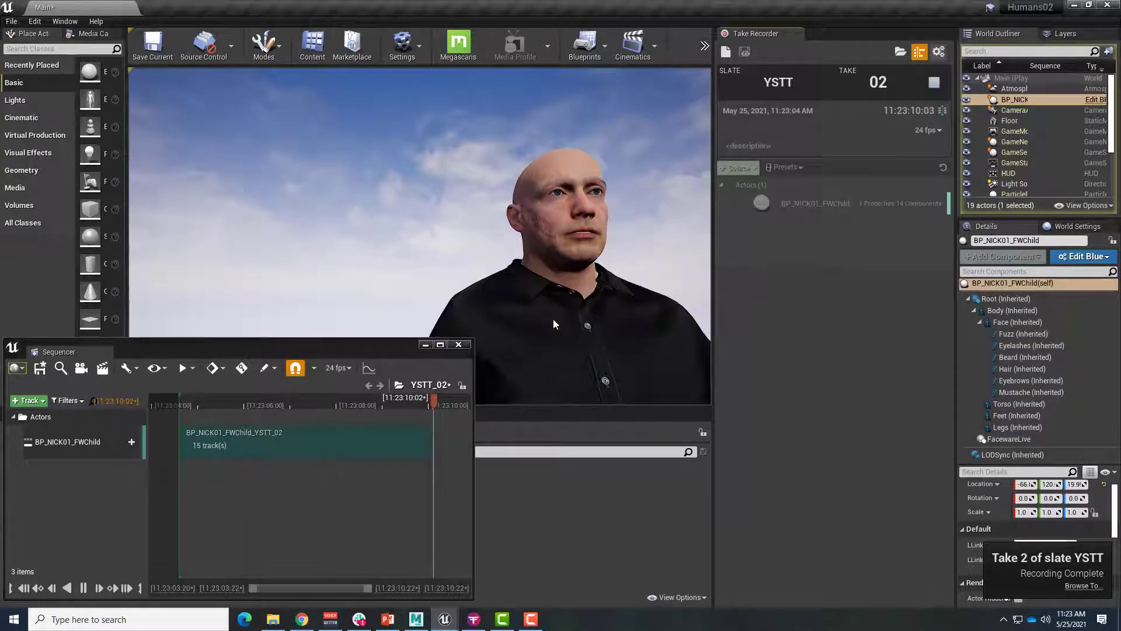
{"action": "left_click_drag", "start_coordinate": [309, 343], "coordinate": [730, 247]}
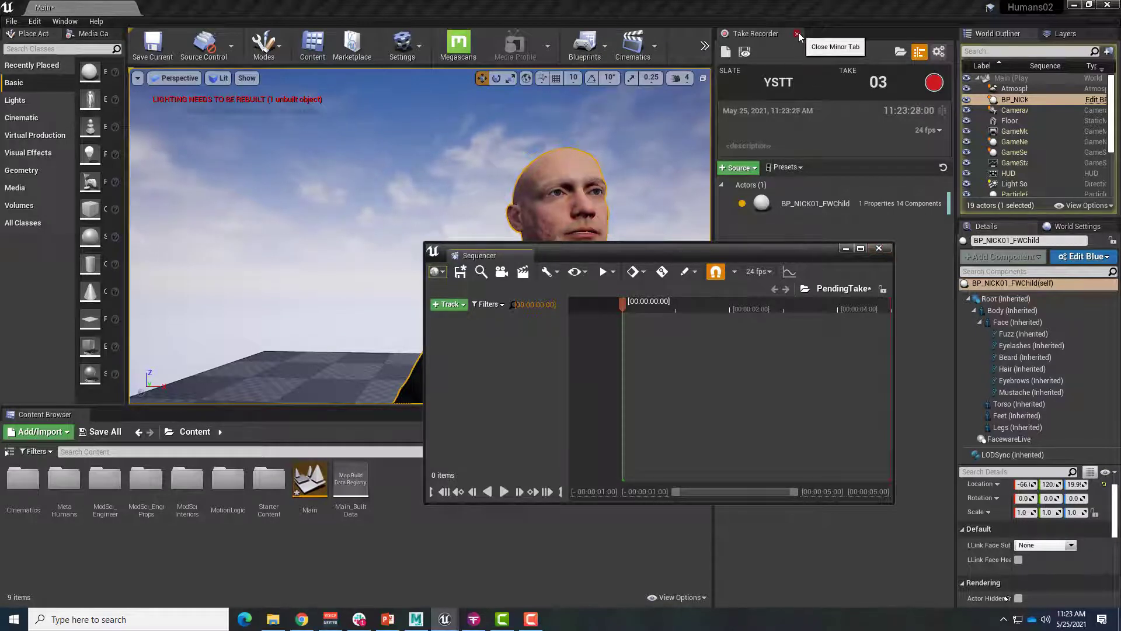
Step: Close the Take Recorder, stop the play session, and close the floating Sequencer window
{"action": "left_click", "coordinate": [798, 35]}
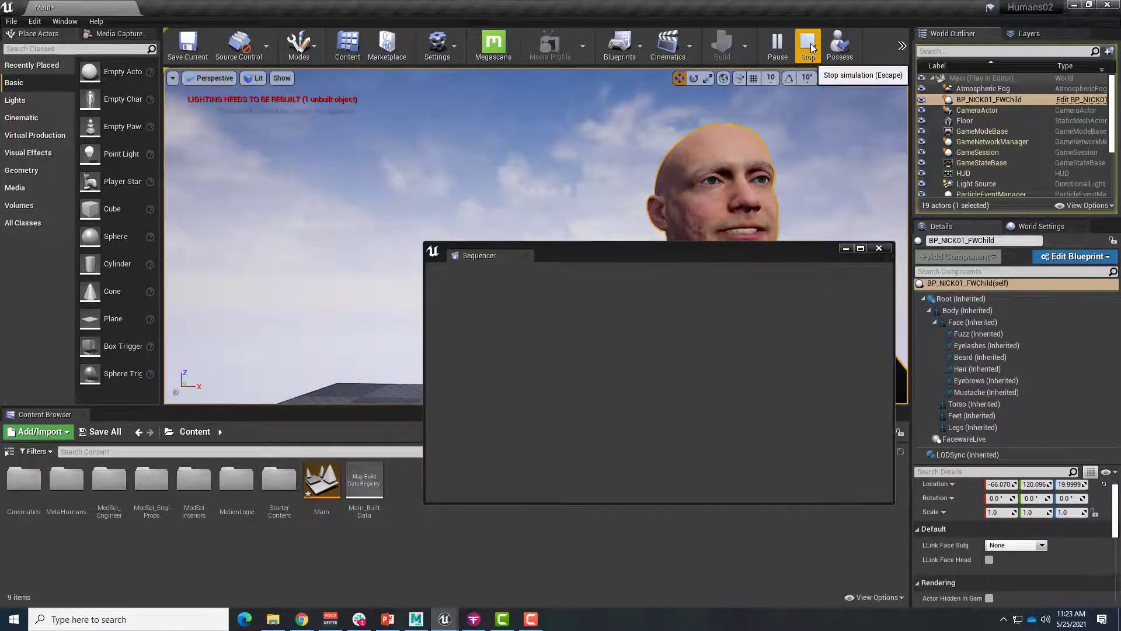
{"action": "left_click", "coordinate": [811, 47]}
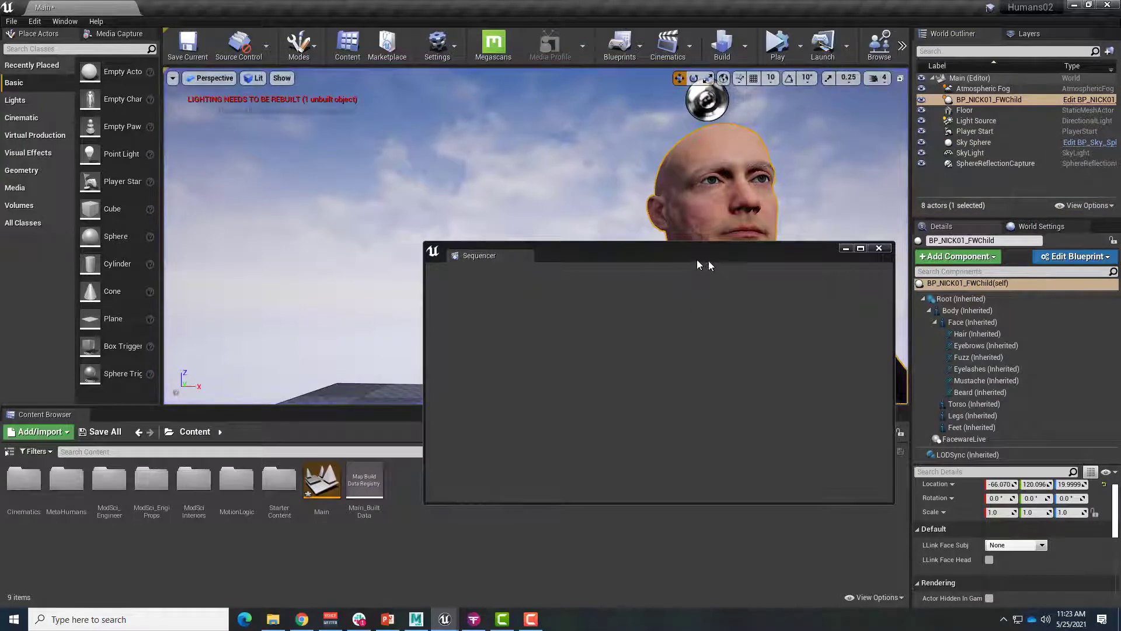
{"action": "left_click", "coordinate": [879, 247]}
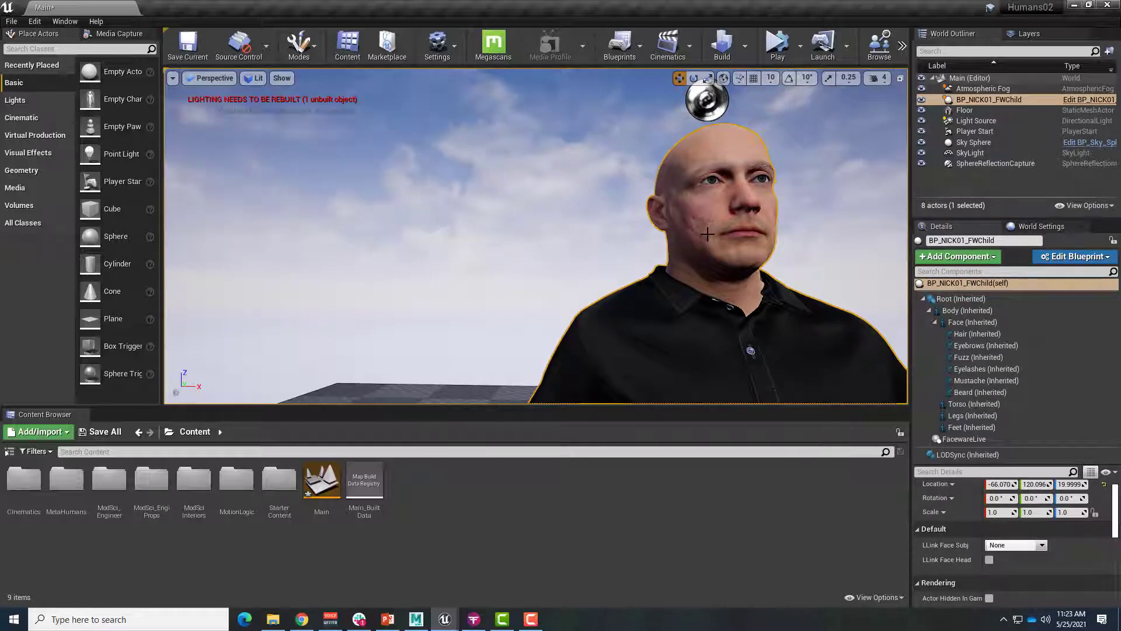
Step: Set the Face component's Anim Class to Face_AnimBP, then deselect and tilt the view down
{"action": "left_click", "coordinate": [973, 322]}
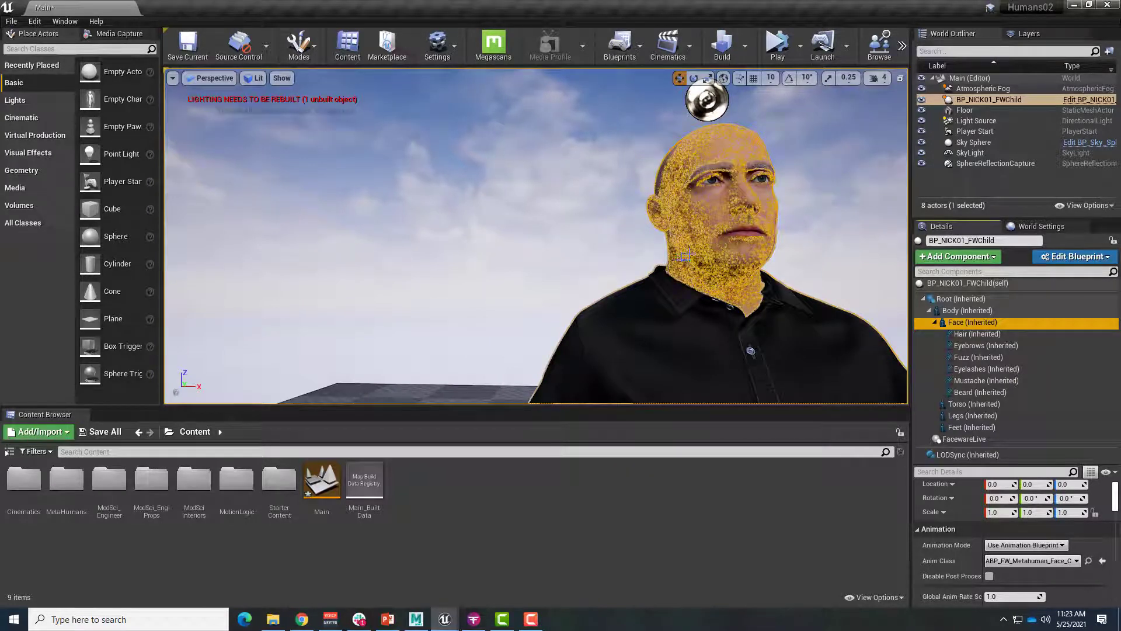
{"action": "left_click", "coordinate": [1029, 563]}
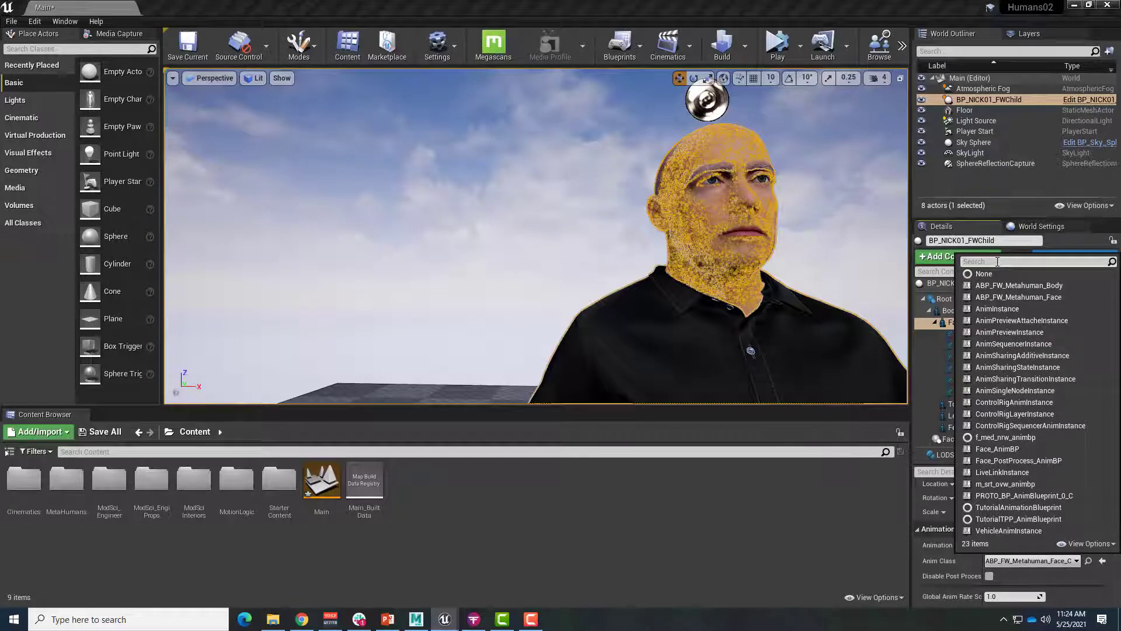
{"action": "type", "text": "Face"}
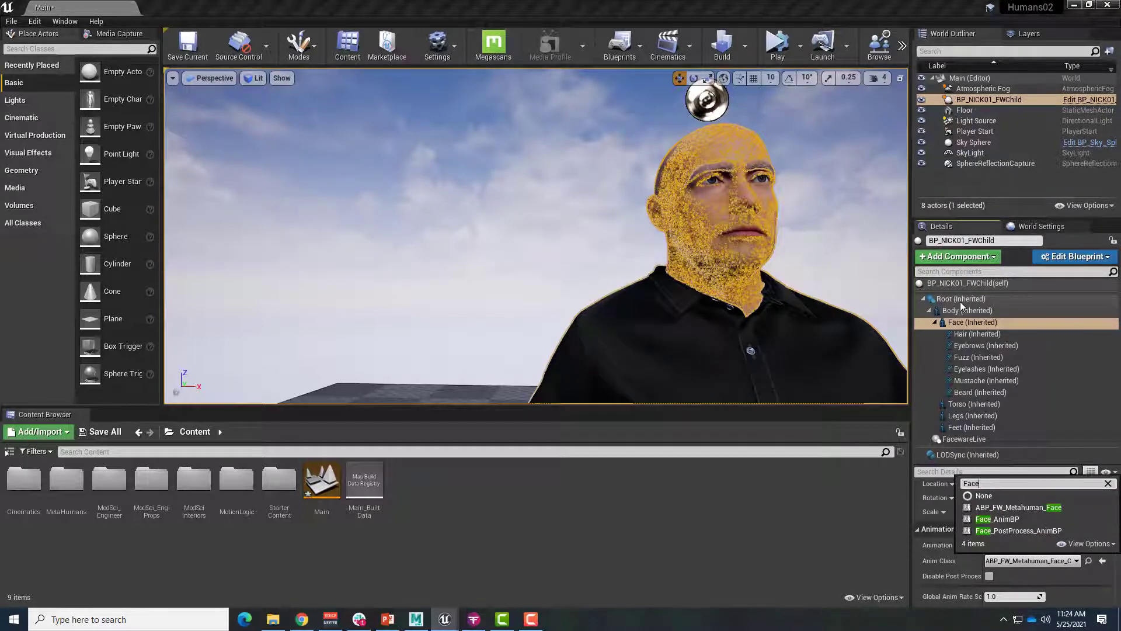
{"action": "left_click", "coordinate": [998, 520]}
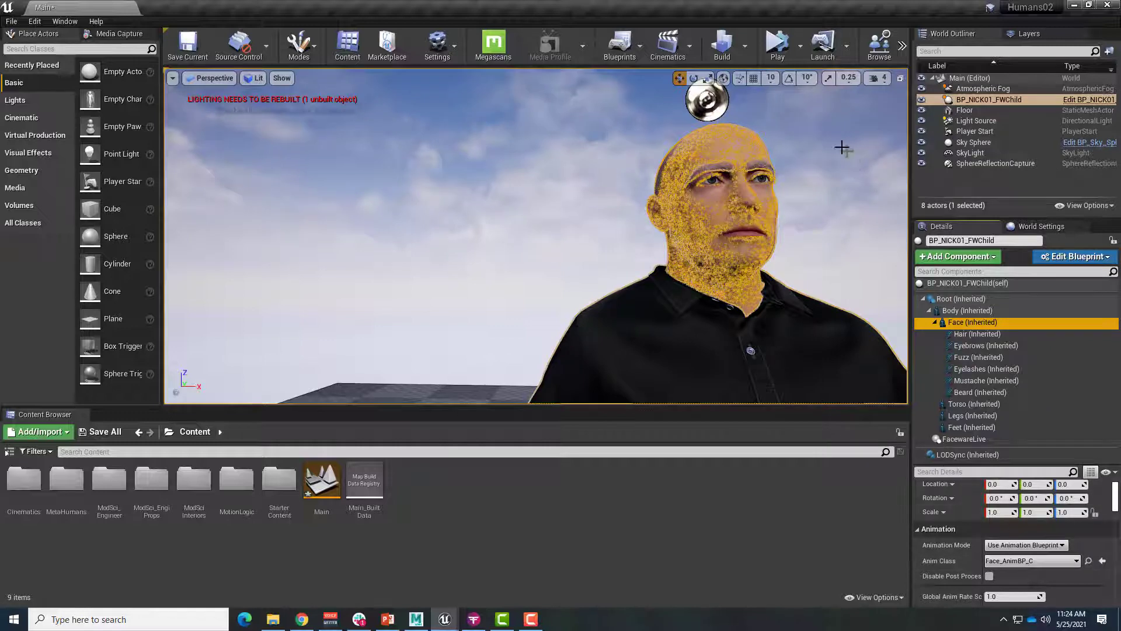
{"action": "left_click", "coordinate": [801, 170]}
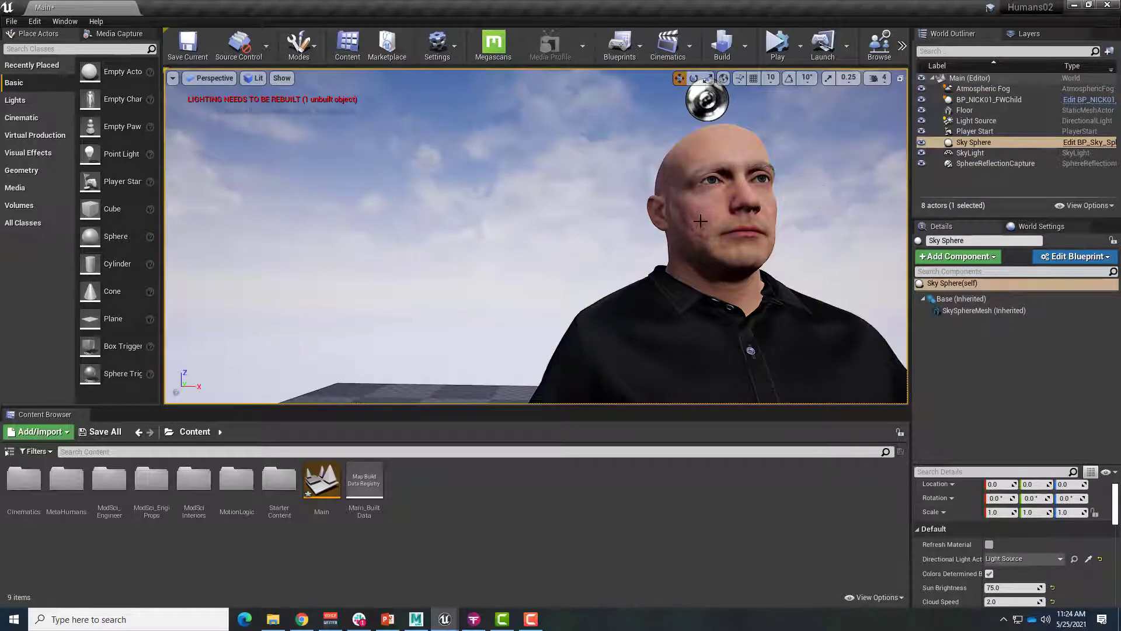
{"action": "right_click_drag", "start_coordinate": [703, 232], "coordinate": [703, 269]}
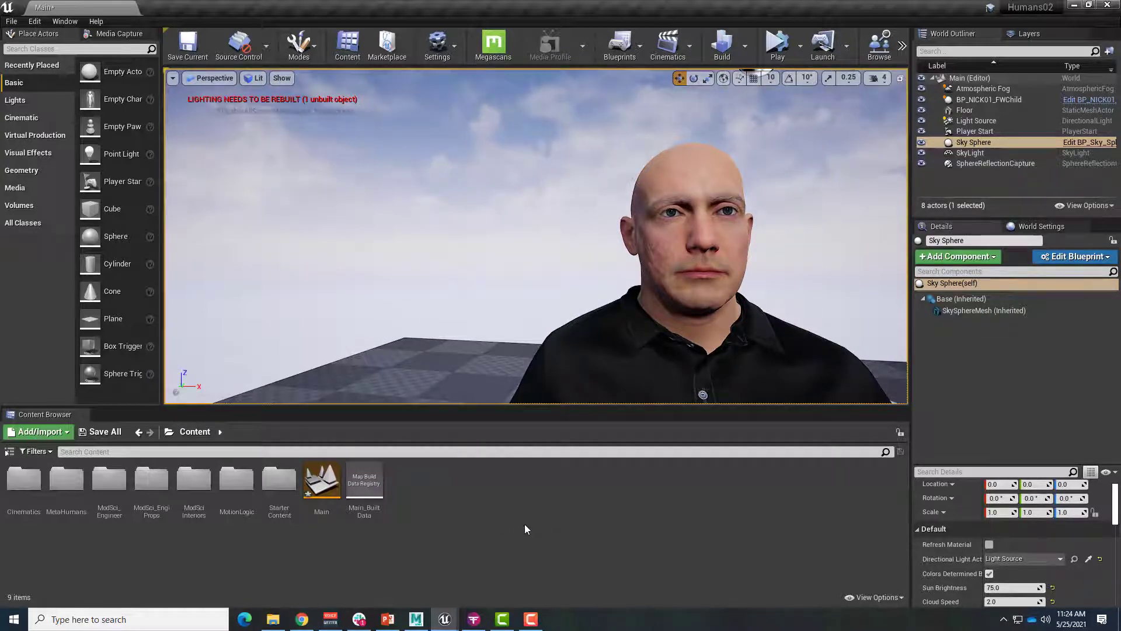
Step: In Content > Cinematics, create an Animation > Level Sequence asset named YSTT_Anim01
{"action": "left_click", "coordinate": [23, 480]}
{"action": "double_click", "coordinate": [24, 480]}
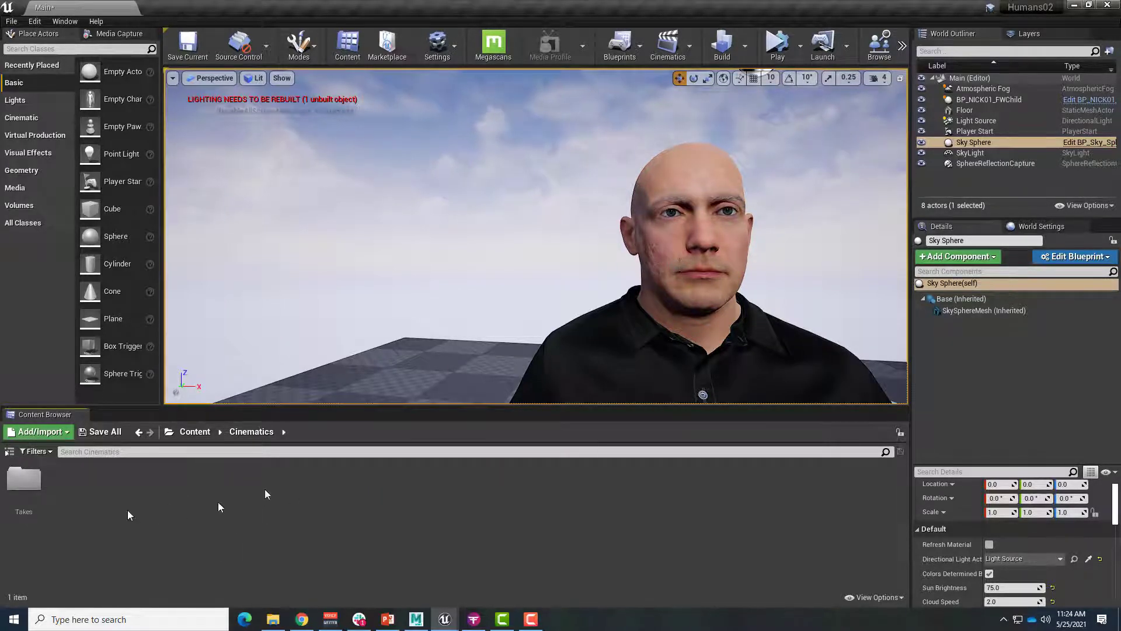
{"action": "right_click", "coordinate": [96, 482]}
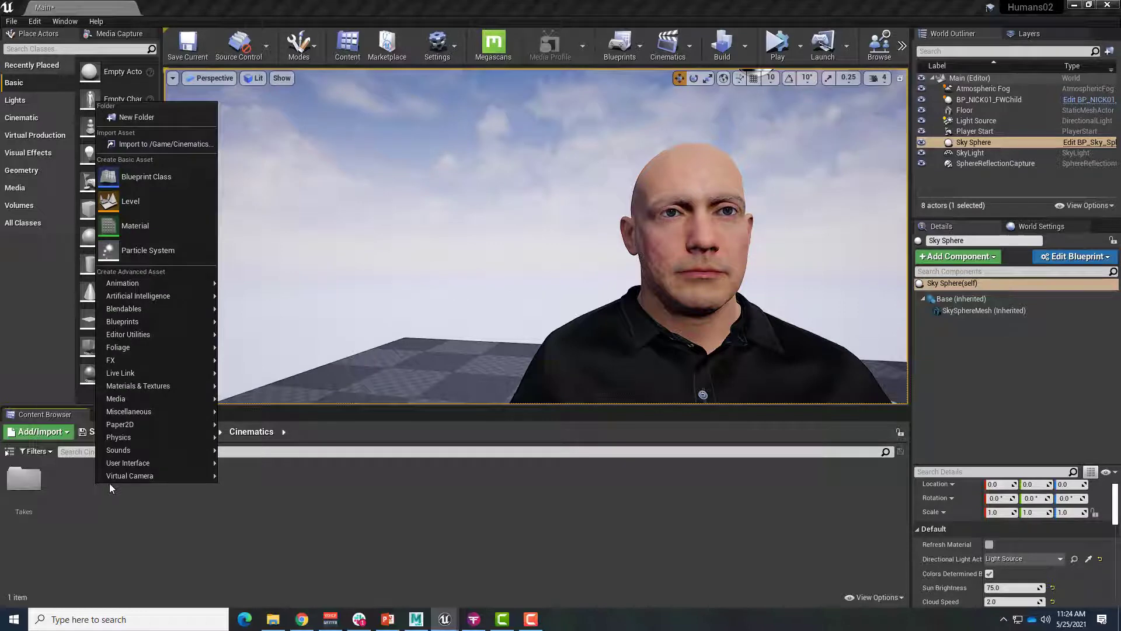
{"action": "mouse_move", "coordinate": [154, 279]}
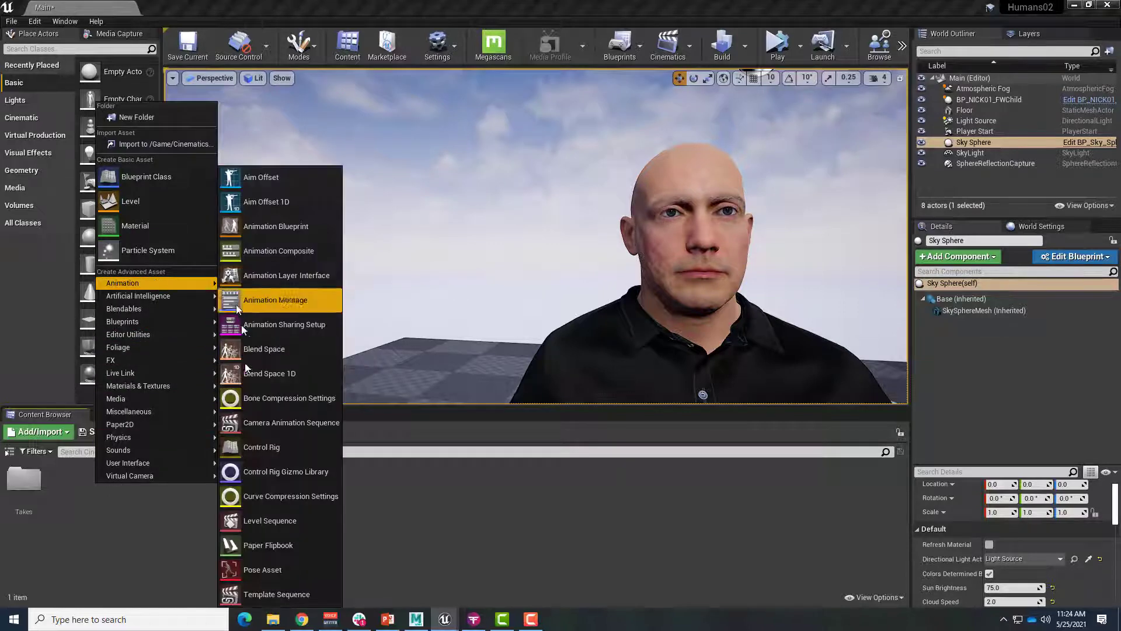
{"action": "left_click", "coordinate": [233, 518]}
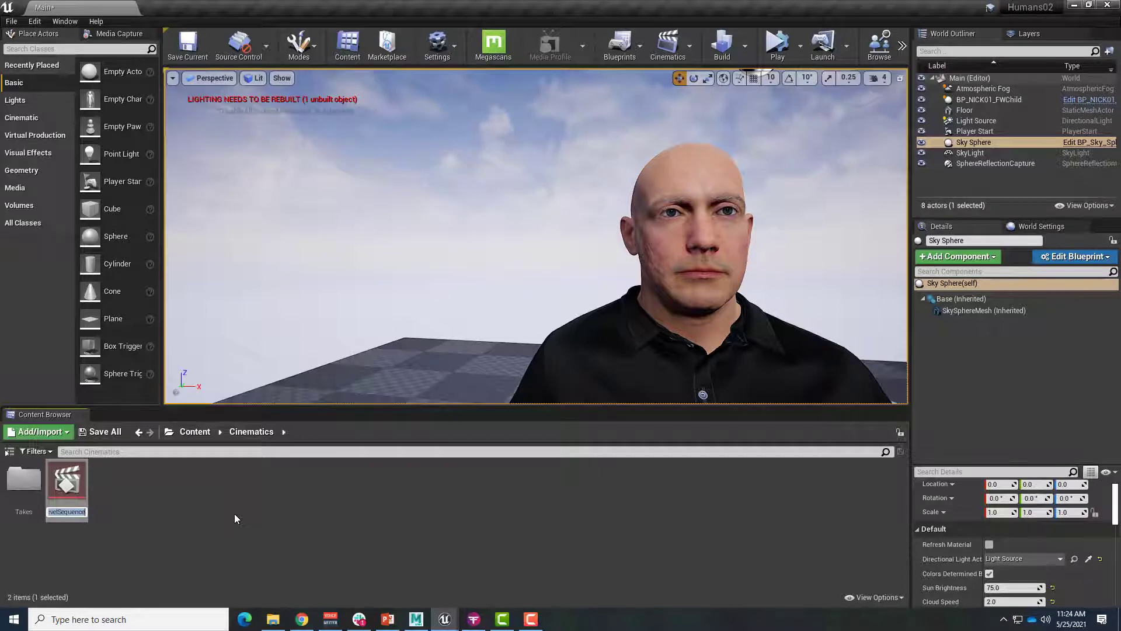
{"action": "type", "text": "Y"}
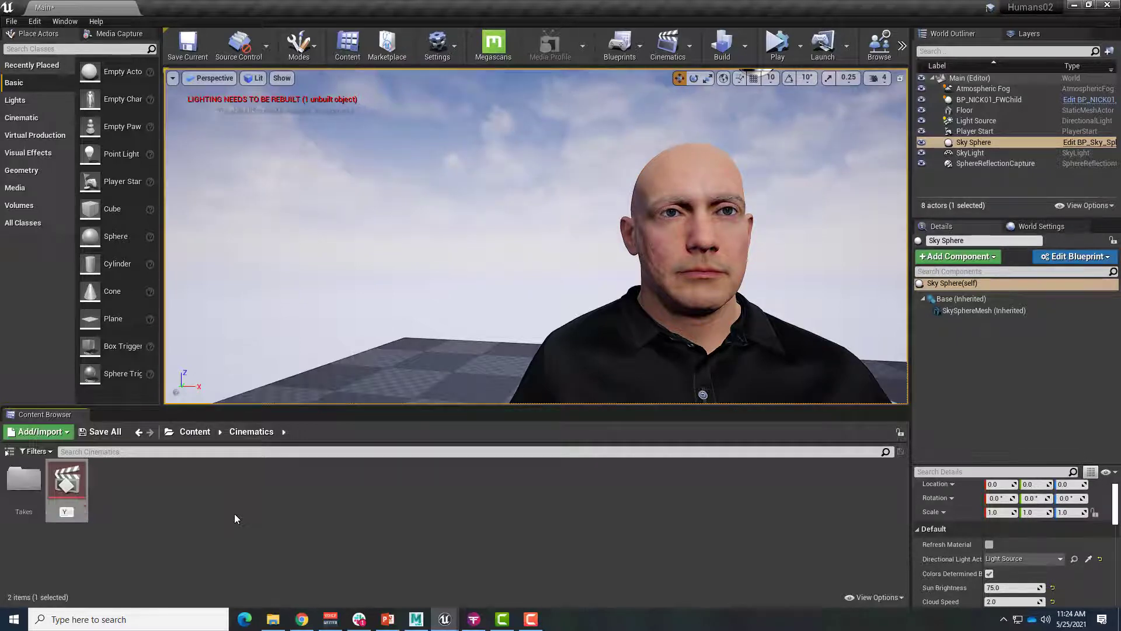
{"action": "type", "text": "STTJAnim01"}
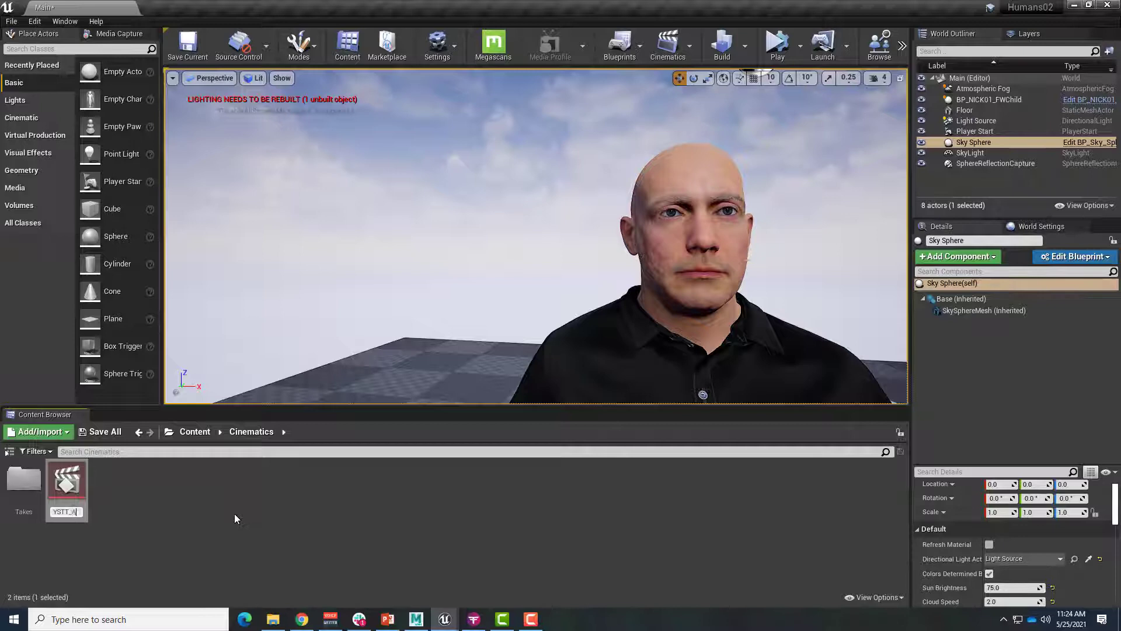
{"action": "key", "text": "Return"}
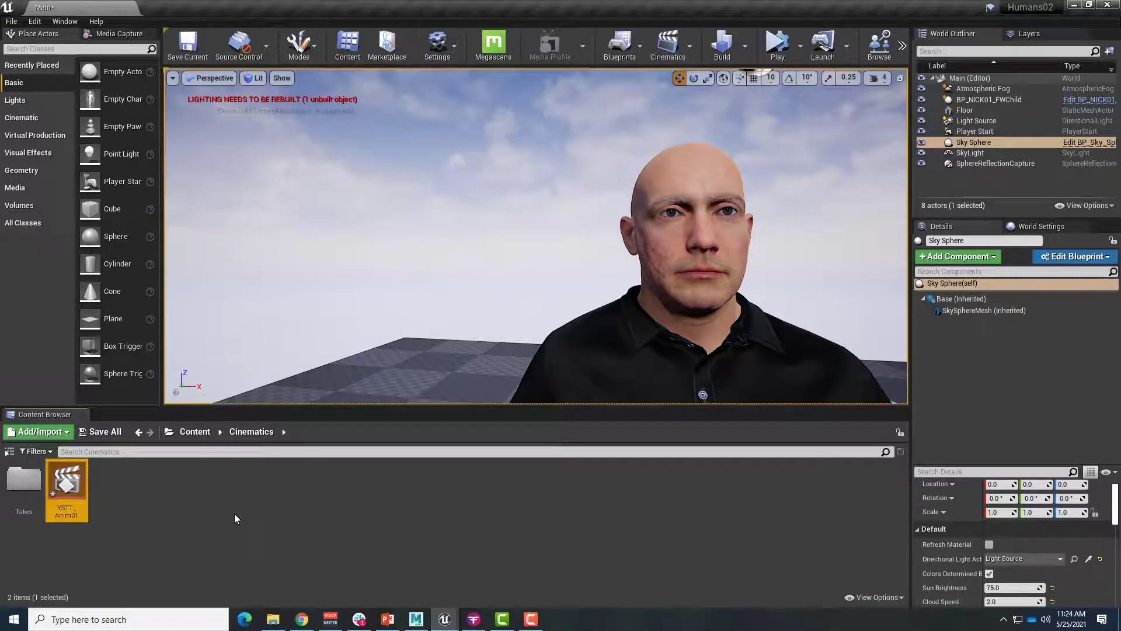
Step: Open YSTT_Anim01 in Sequencer and select the MetaHuman character in the viewport
{"action": "double_click", "coordinate": [76, 489]}
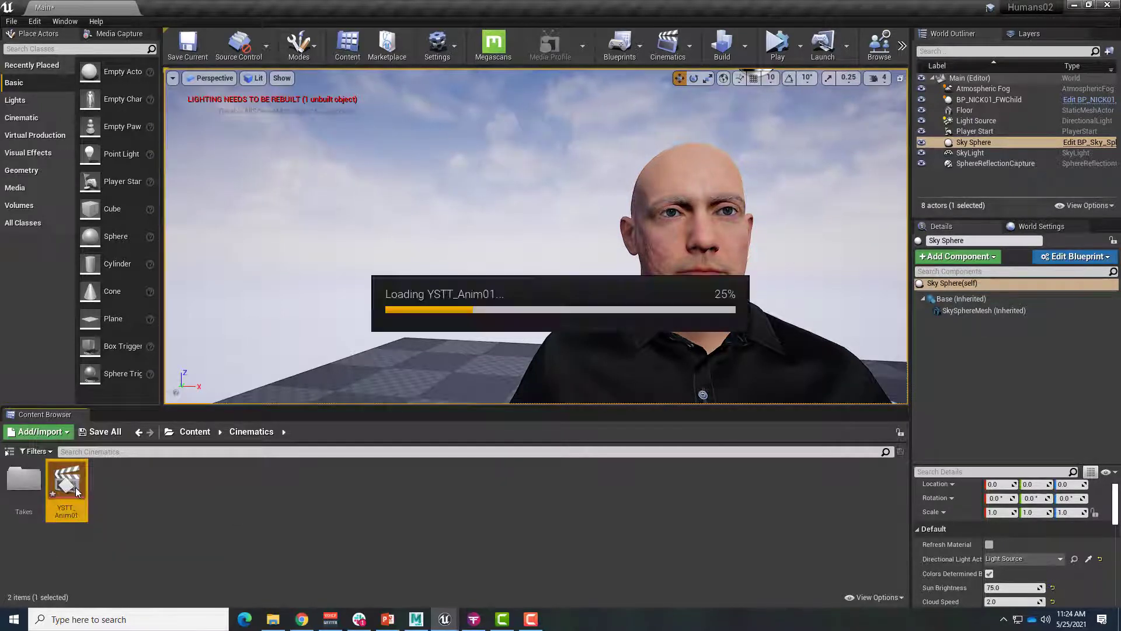
{"action": "left_click_drag", "start_coordinate": [734, 250], "coordinate": [720, 378]}
{"action": "left_click", "coordinate": [701, 221]}
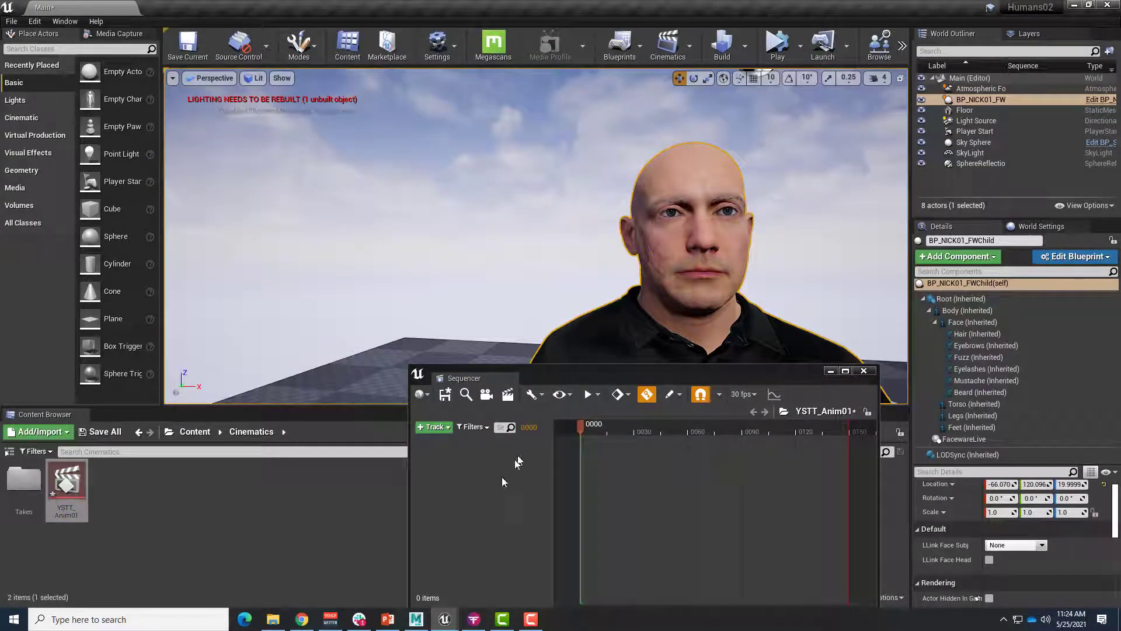
Step: Add BP_NICK01_FWChild to the sequence through + Track > Actor To Sequencer
{"action": "left_click", "coordinate": [435, 427]}
{"action": "mouse_move", "coordinate": [471, 247]}
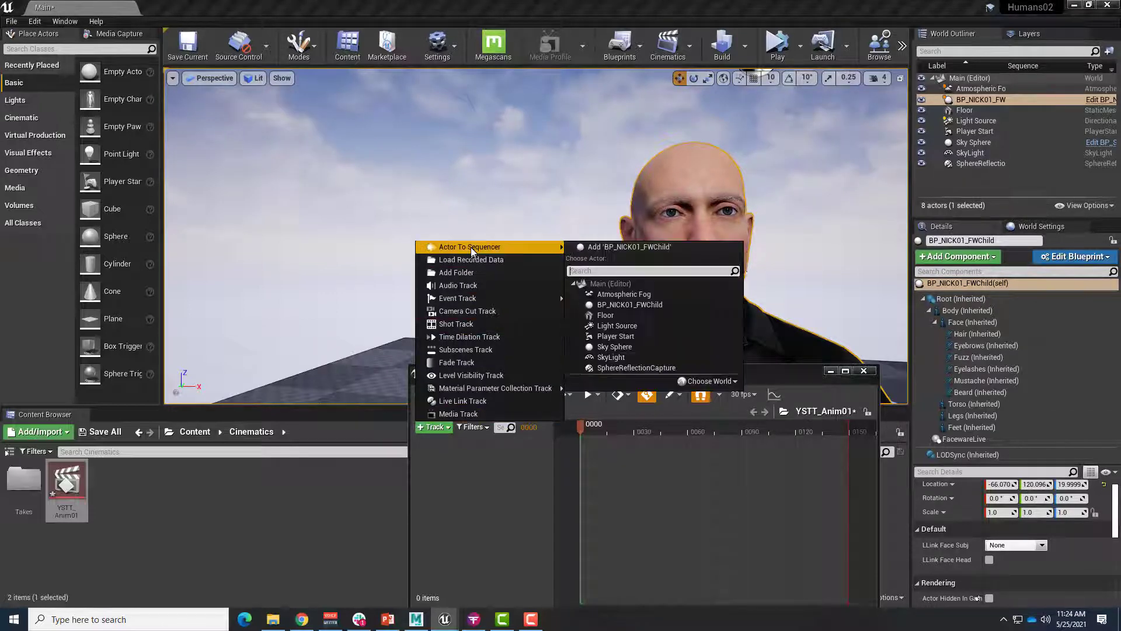
{"action": "left_click", "coordinate": [639, 247]}
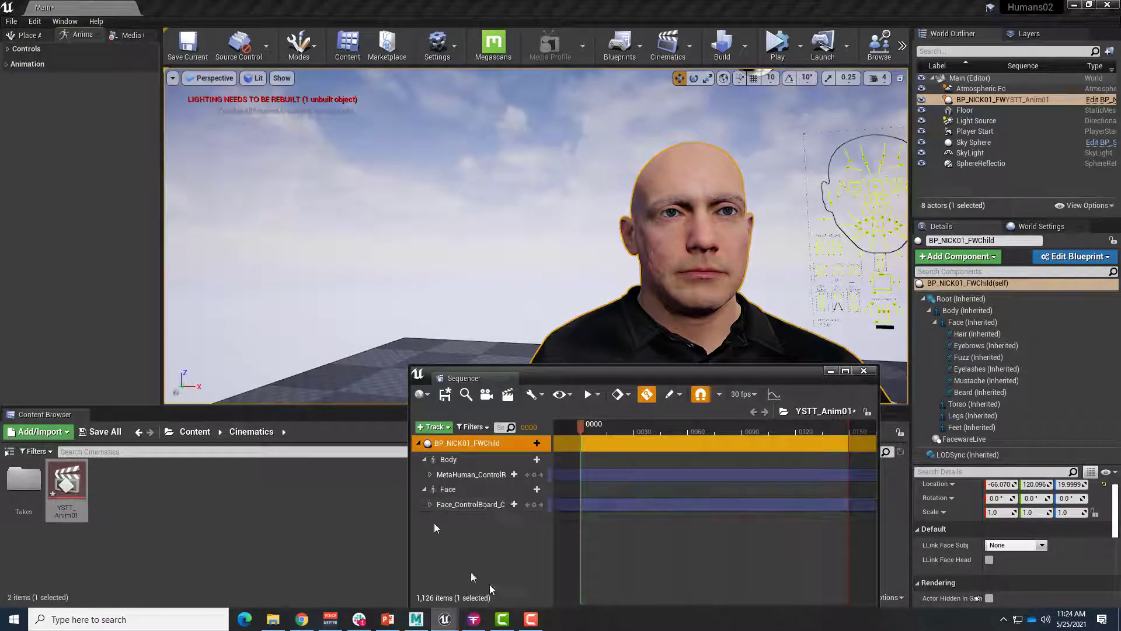
Step: Delete the MetaHuman_ControlRig and Face_ControlBoard control rig tracks from YSTT_Anim01
{"action": "right_click", "coordinate": [460, 474]}
{"action": "left_click", "coordinate": [489, 359]}
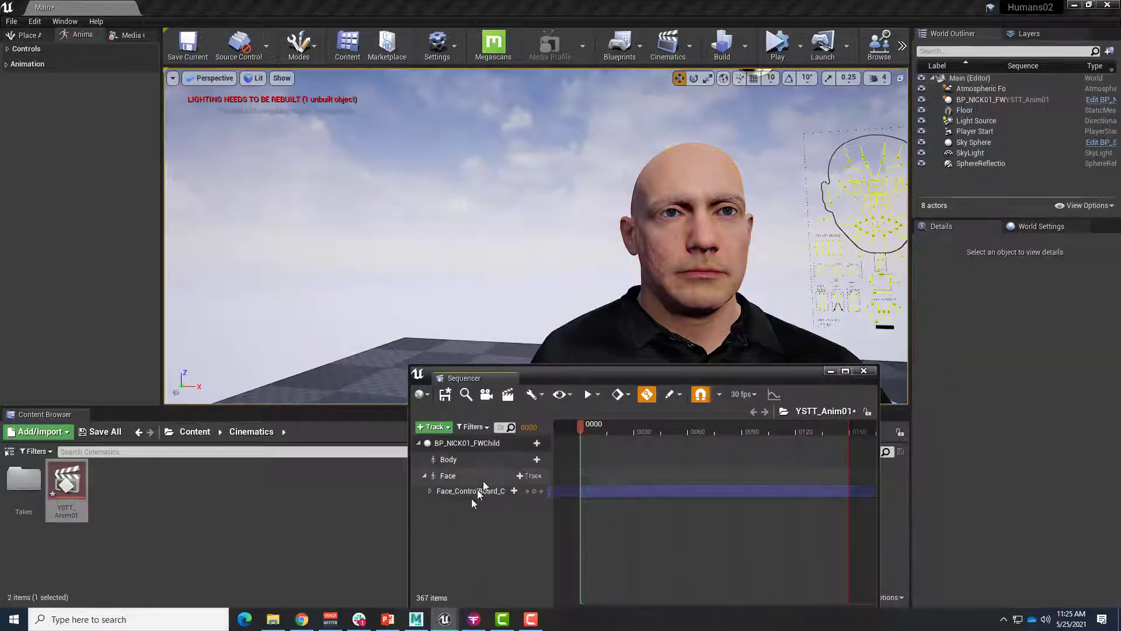
{"action": "right_click", "coordinate": [464, 492]}
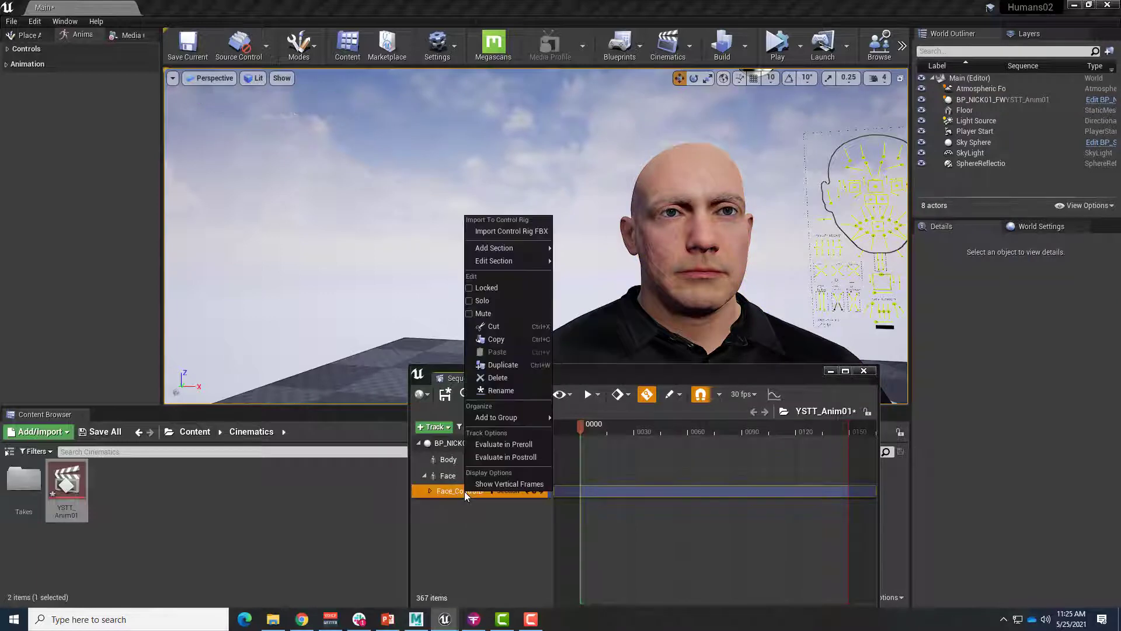
{"action": "left_click", "coordinate": [501, 378]}
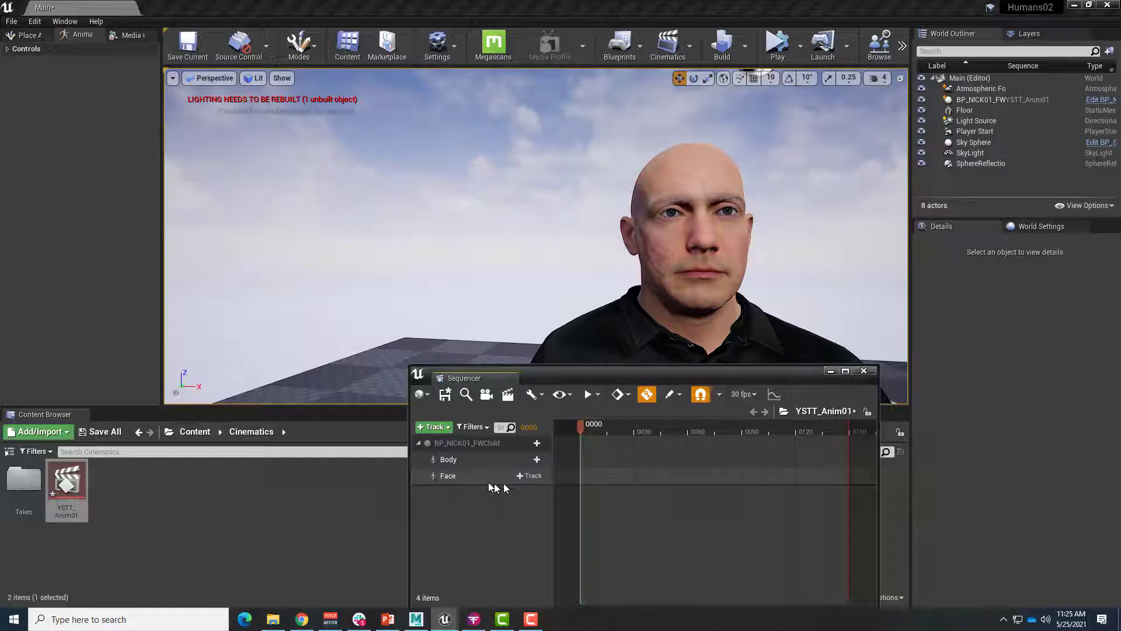
Step: Add an Animation track to Face using the BP_NICK01_FWChild_YSTT_02 recording, found by searching 'YSTT'
{"action": "left_click", "coordinate": [531, 478]}
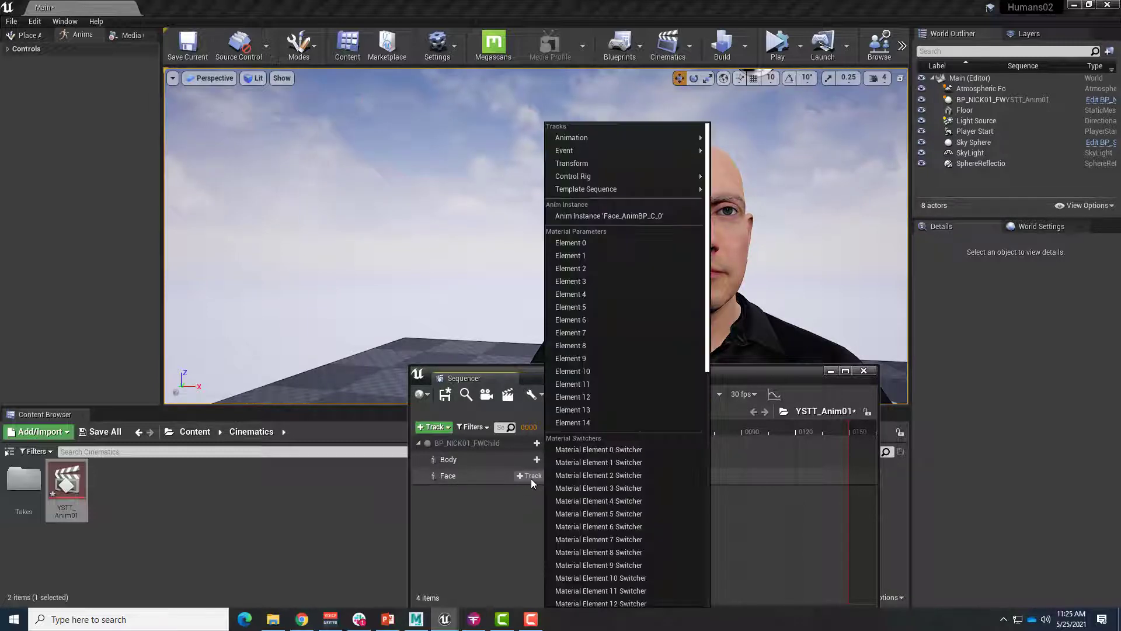
{"action": "mouse_move", "coordinate": [604, 138]}
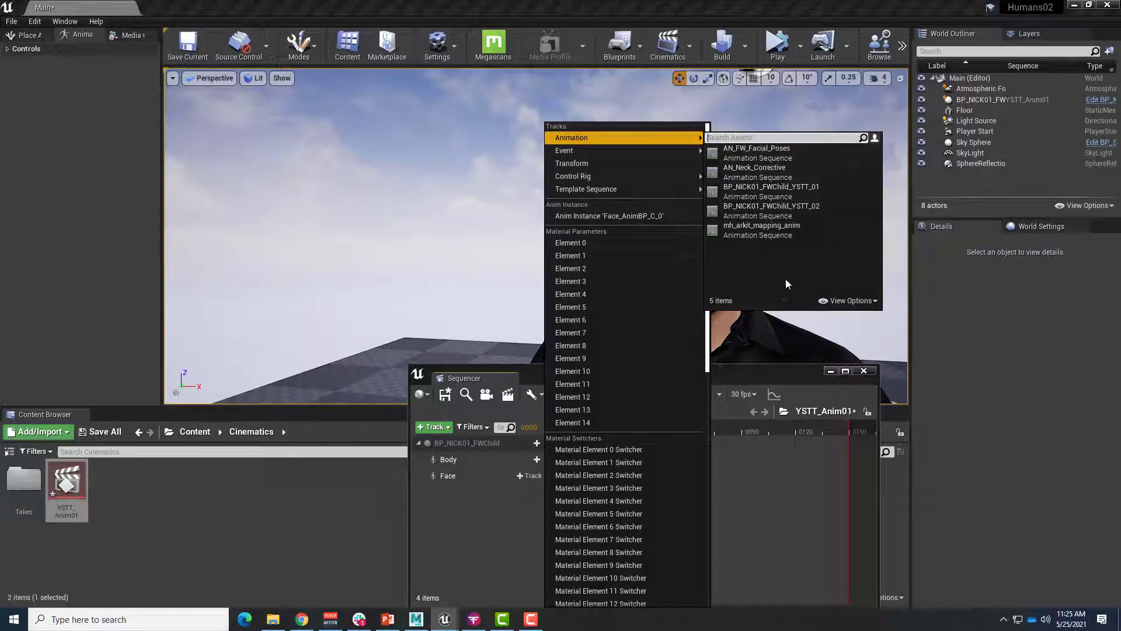
{"action": "mouse_move", "coordinate": [768, 215]}
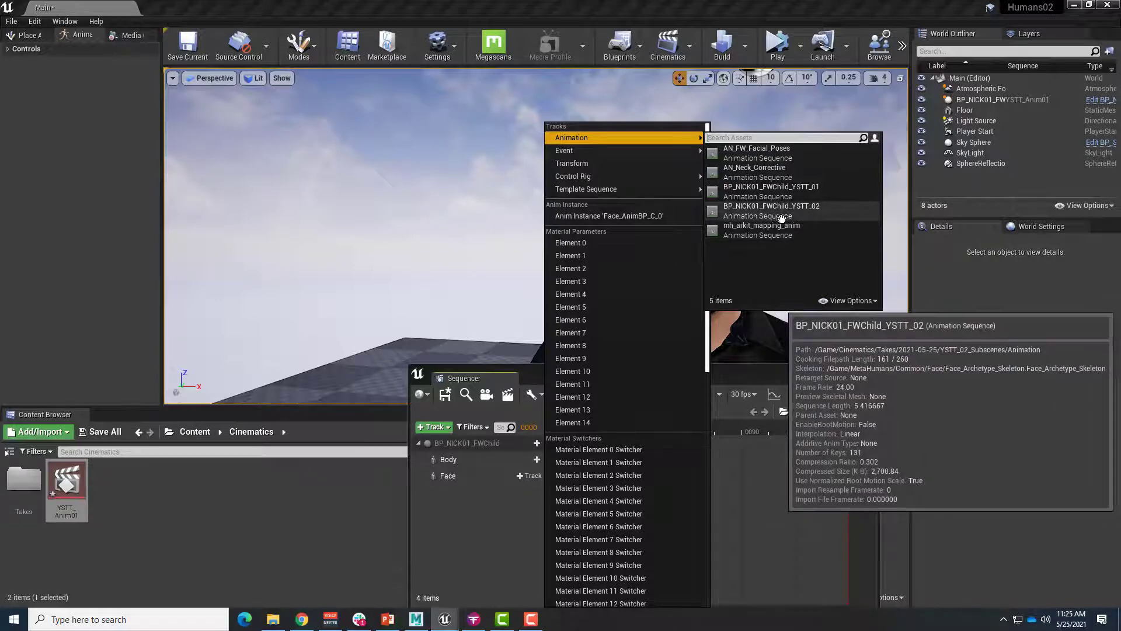
{"action": "mouse_move", "coordinate": [774, 186]}
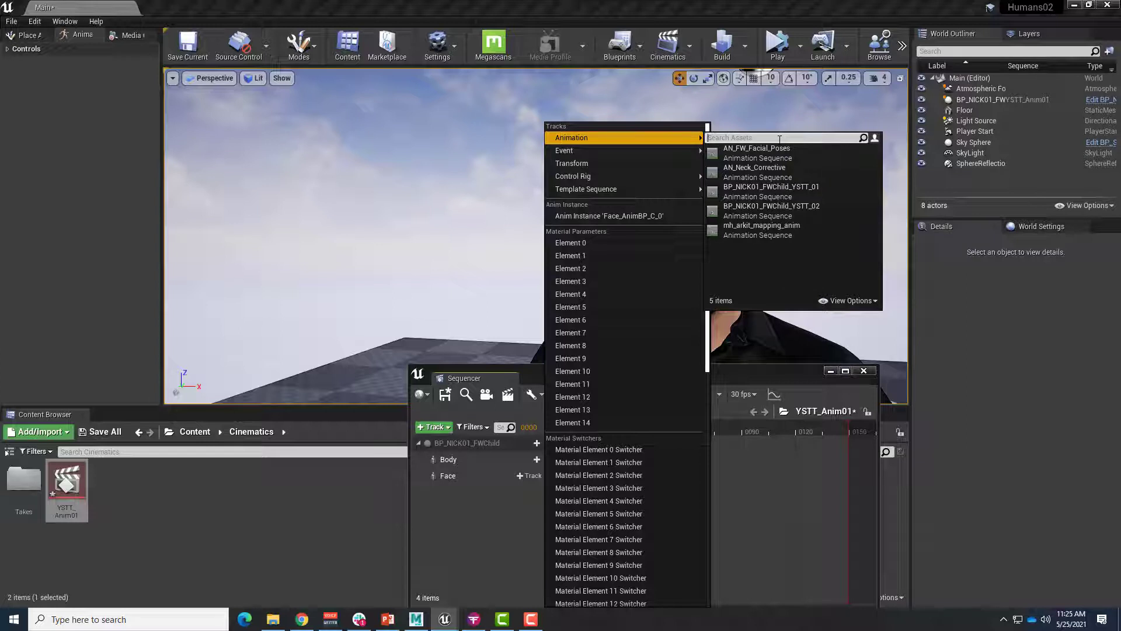
{"action": "type", "text": "YSTT"}
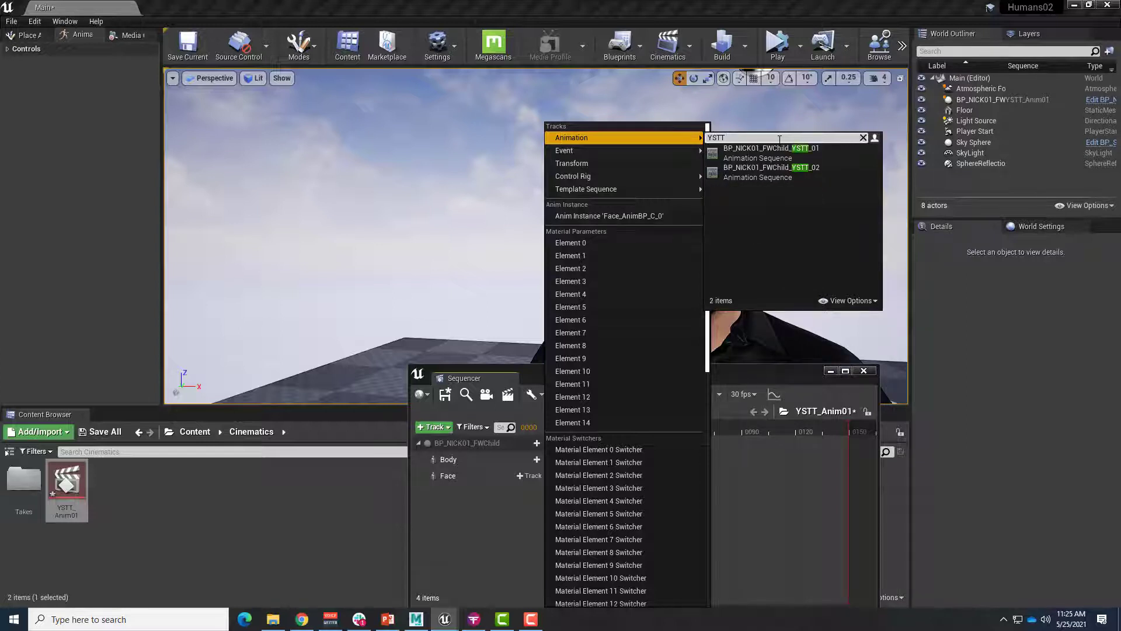
{"action": "left_click", "coordinate": [762, 171]}
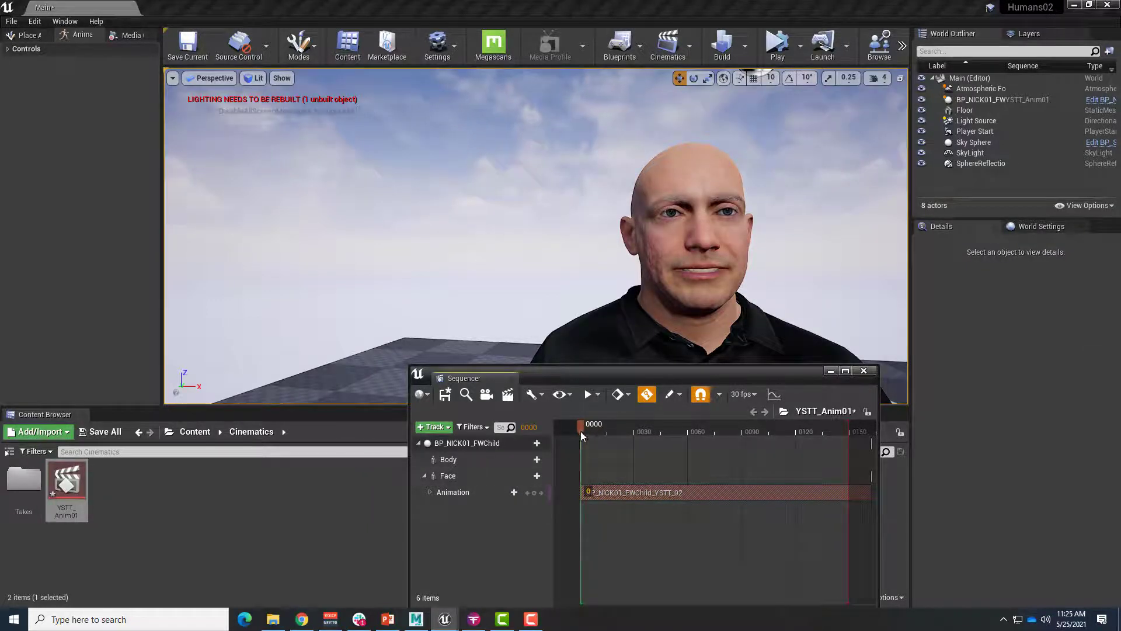
Step: Scrub the timeline to preview the face animation, moving Sequencer up-left, then scrub to frame 0108
{"action": "left_click_drag", "start_coordinate": [581, 431], "coordinate": [742, 437]}
{"action": "left_click_drag", "start_coordinate": [752, 372], "coordinate": [472, 236]}
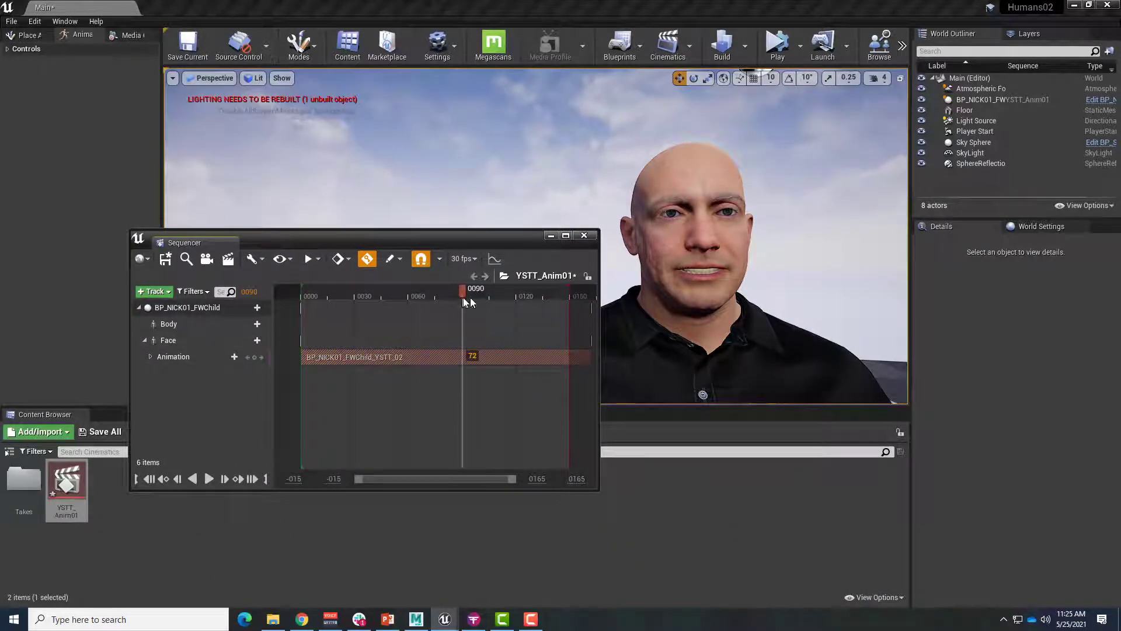
{"action": "left_click_drag", "start_coordinate": [463, 298], "coordinate": [495, 299]}
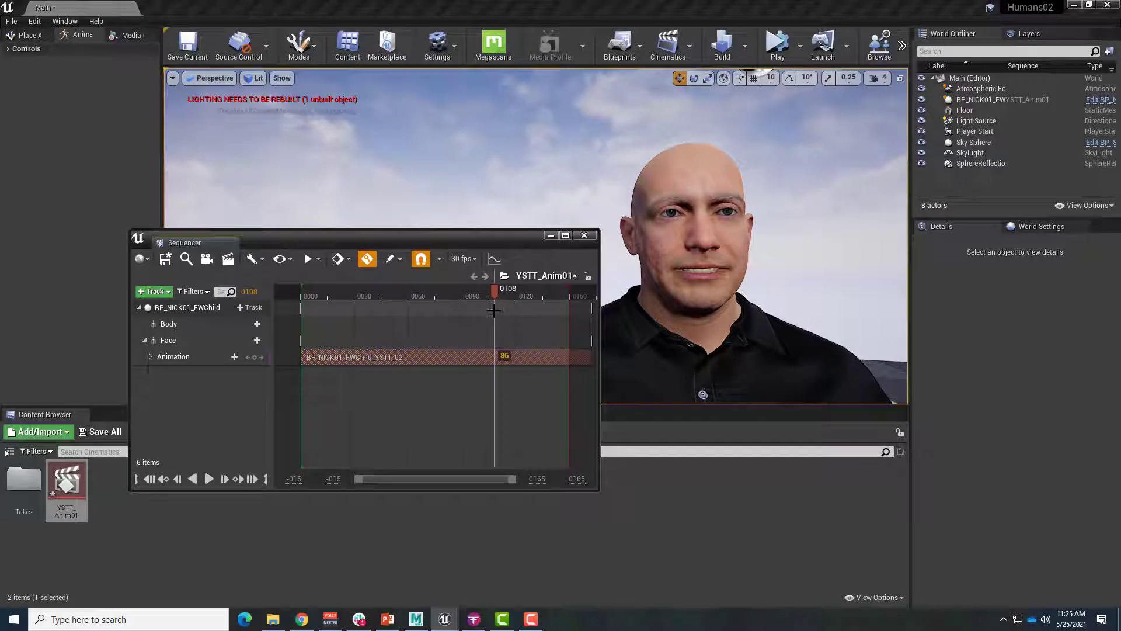